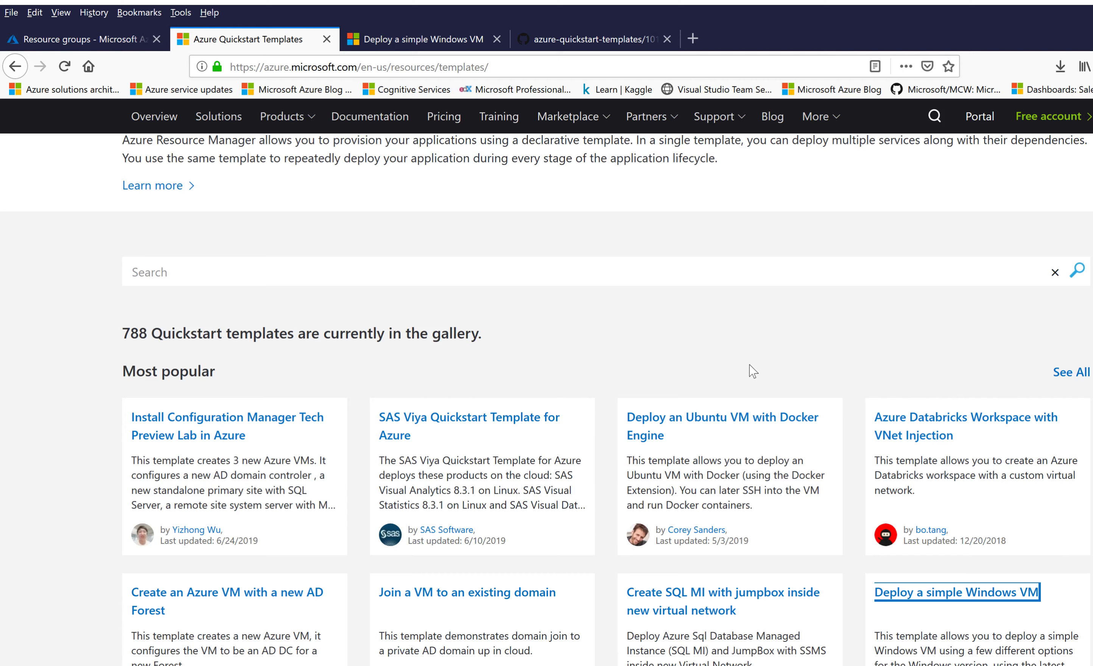
pyautogui.scroll(5, 627, 186)
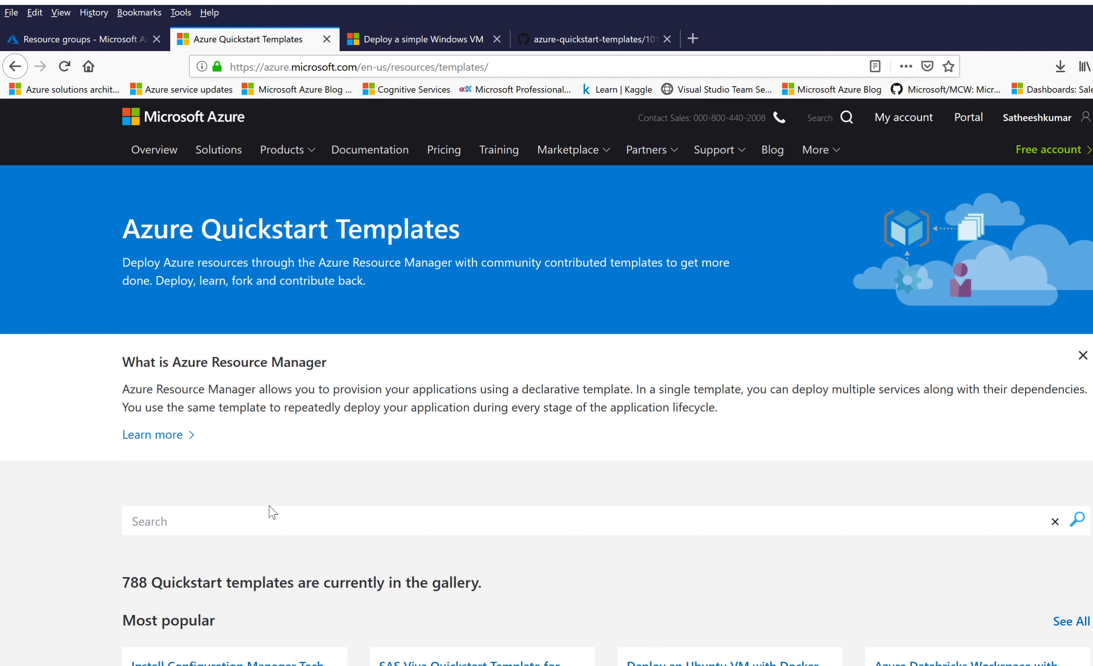
pyautogui.scroll(-4, 273, 512)
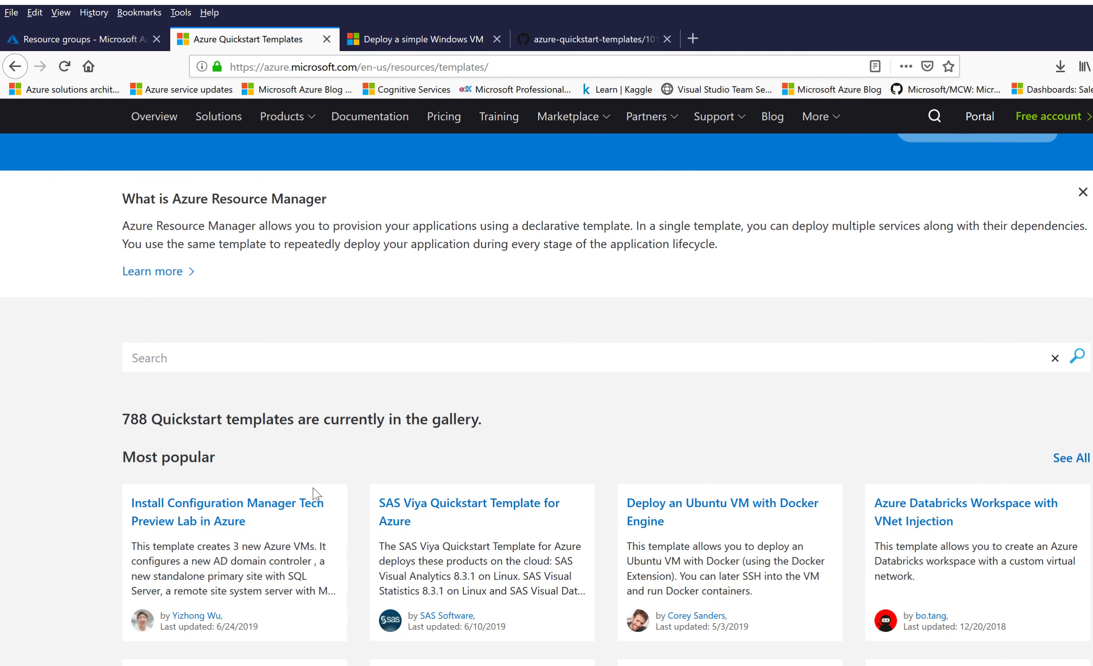
pyautogui.scroll(-3, 317, 466)
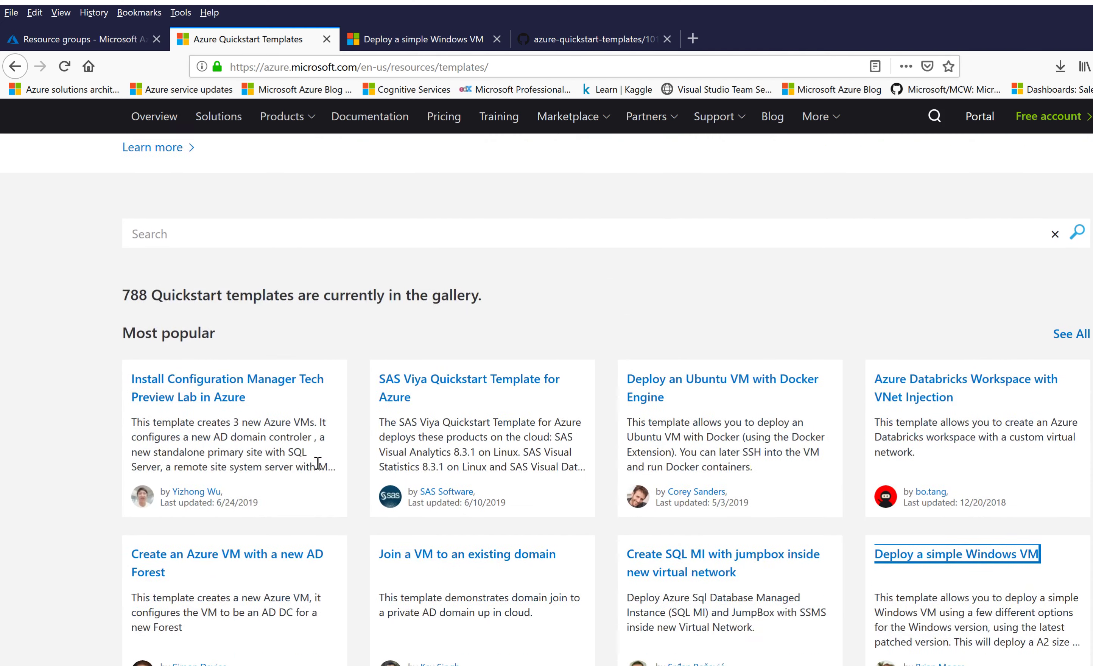
pyautogui.scroll(-1, 318, 464)
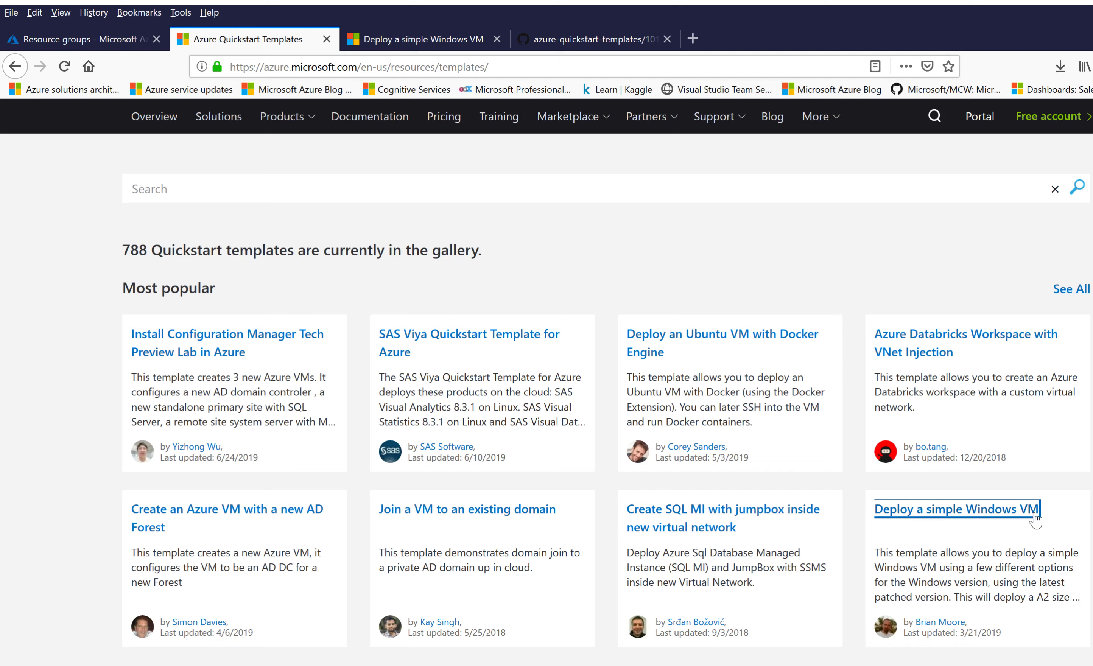
# Step: Review the Deploy a simple Windows VM template's parameters and PowerShell/CLI usage commands
pyautogui.click(442, 33)
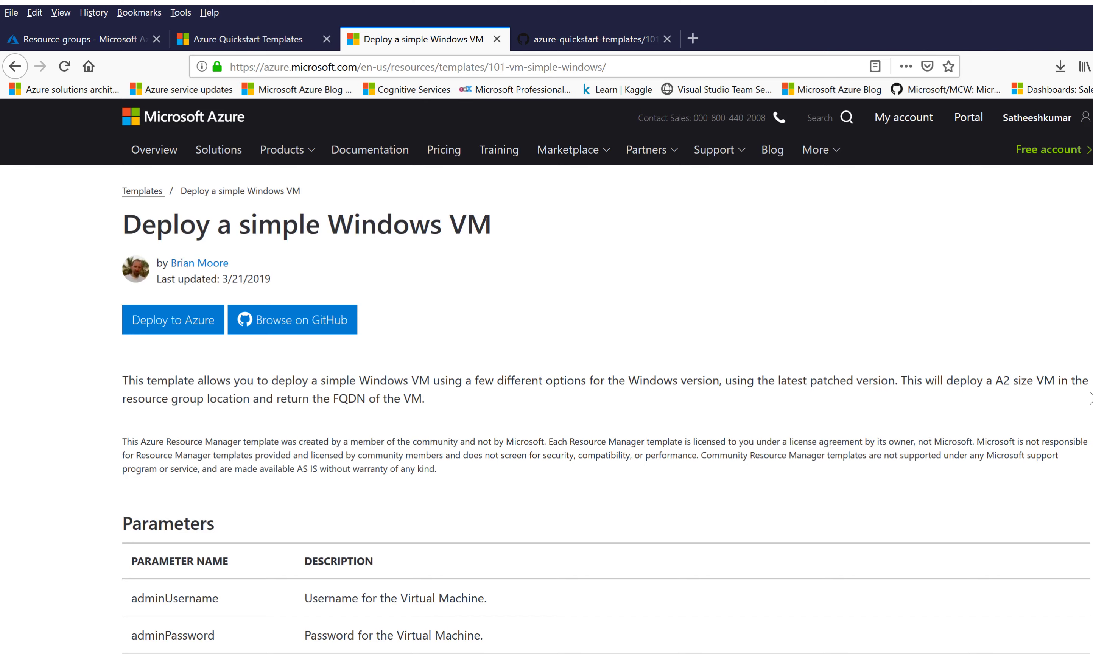
pyautogui.scroll(-1, 597, 469)
pyautogui.scroll(-2, 597, 469)
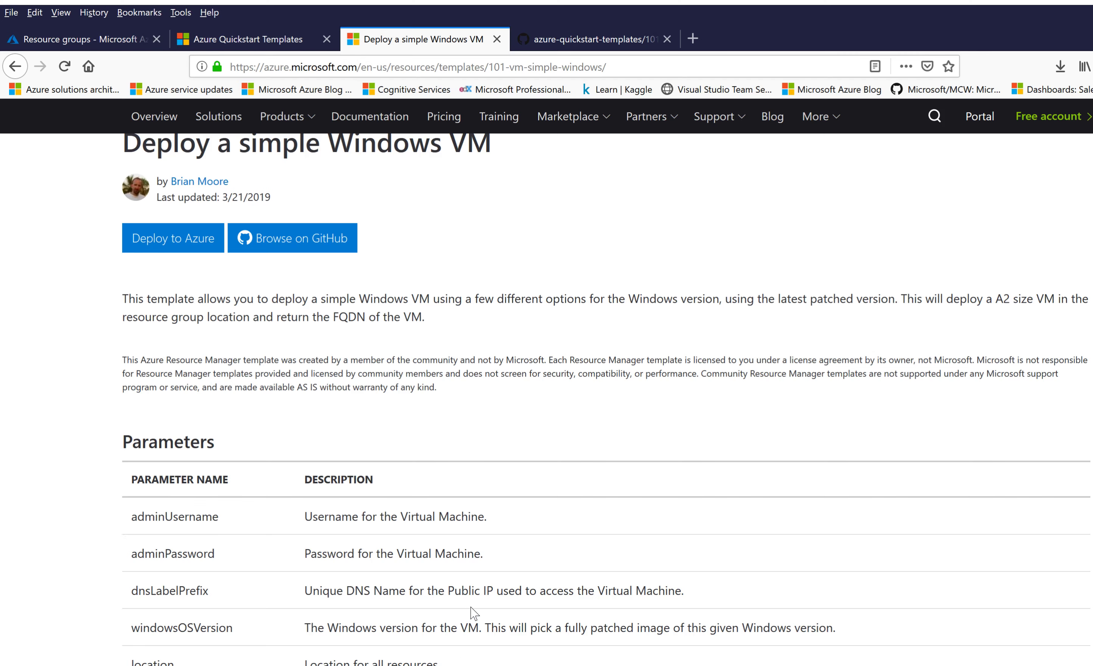
pyautogui.scroll(-5, 476, 611)
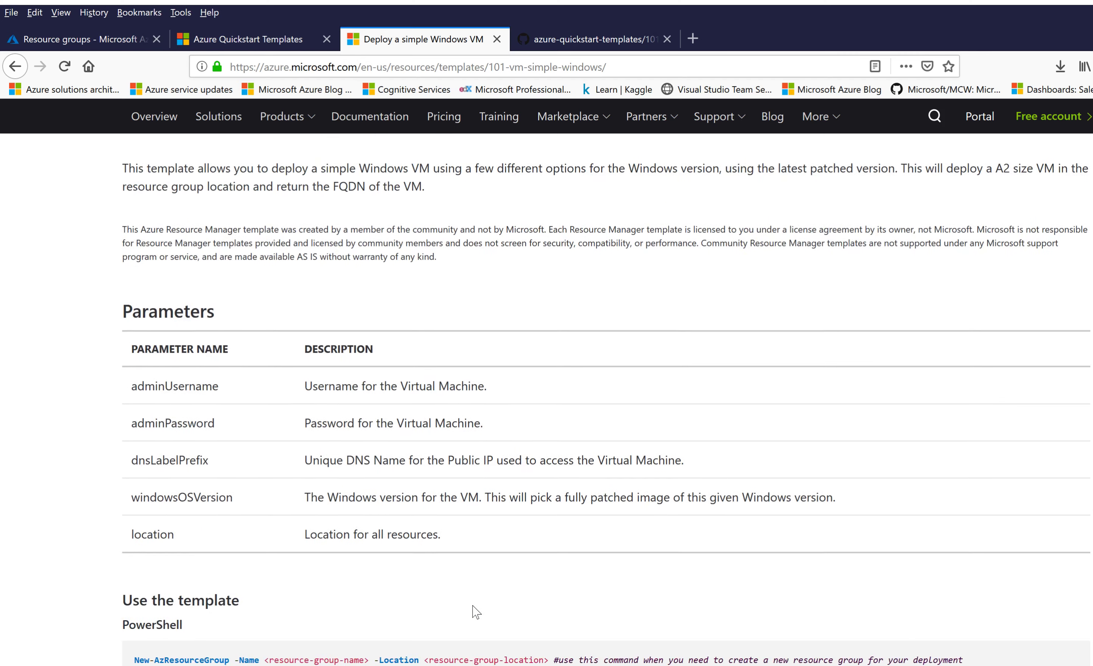
pyautogui.scroll(-1, 476, 611)
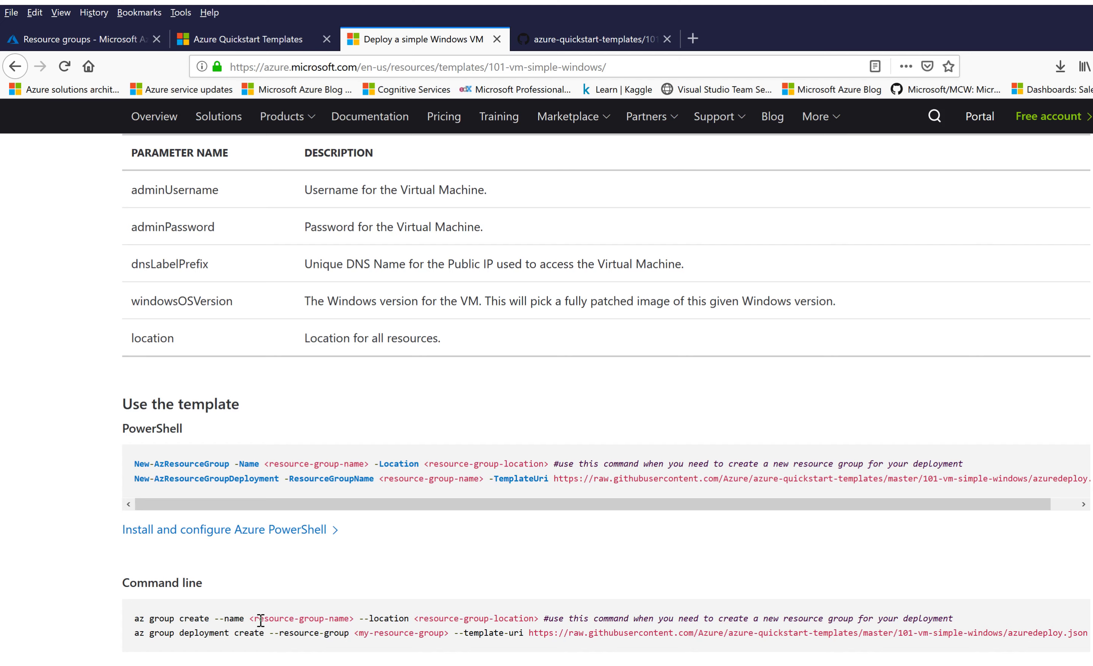
pyautogui.scroll(8, 260, 620)
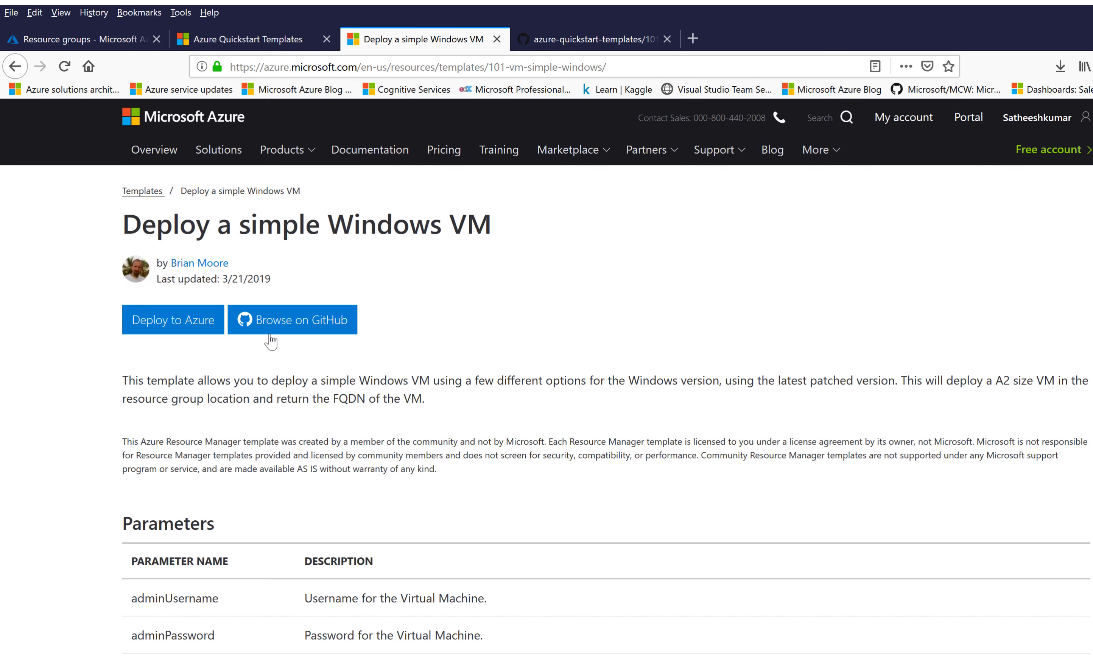
# Step: Open the 101-vm-simple-windows template source folder on GitHub
pyautogui.click(292, 332)
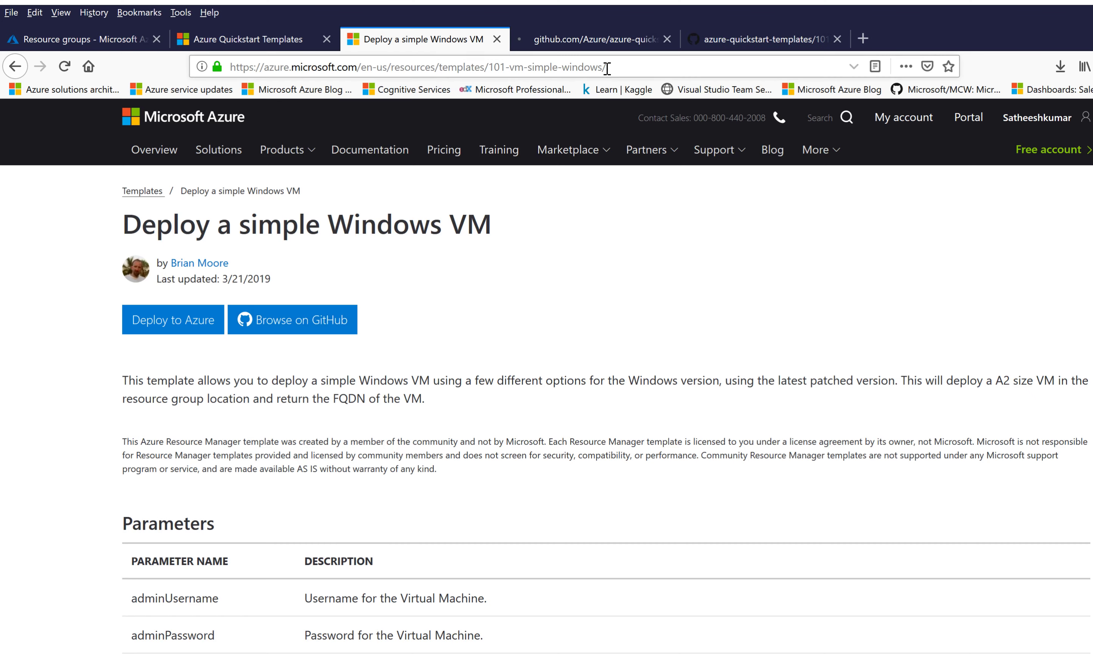
pyautogui.click(599, 46)
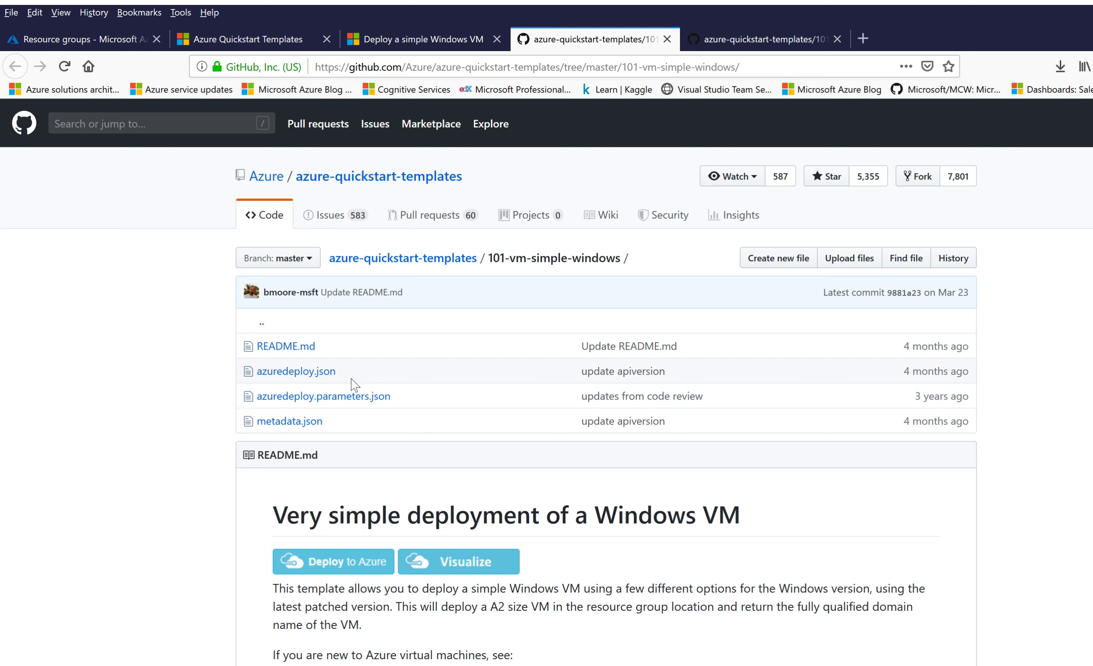
pyautogui.click(303, 376)
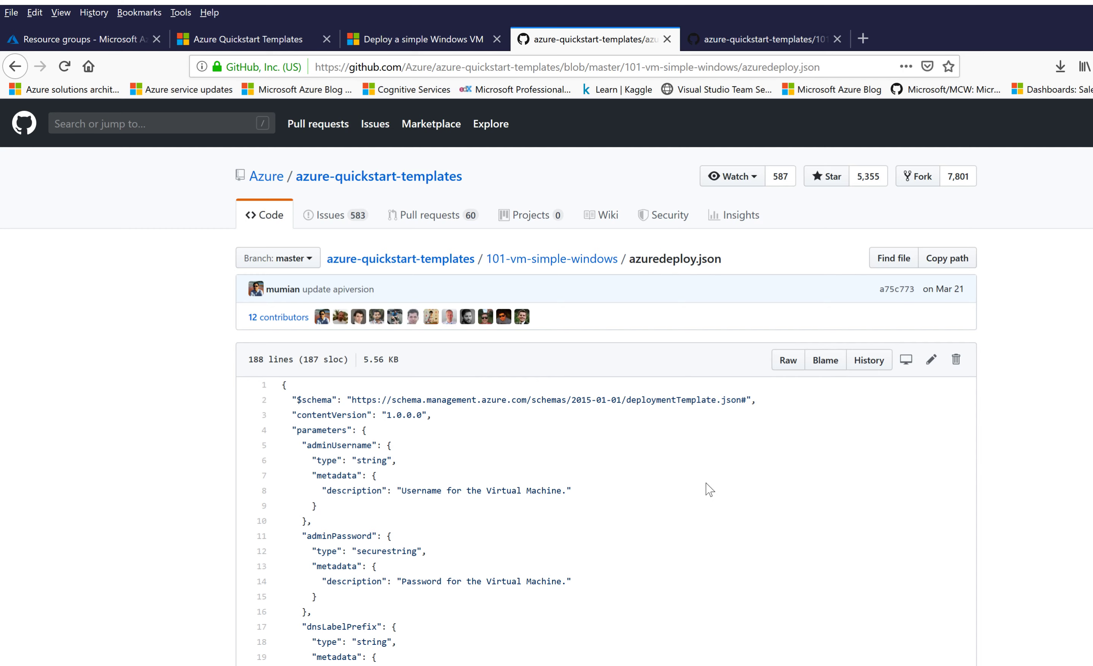
pyautogui.scroll(-3, 708, 489)
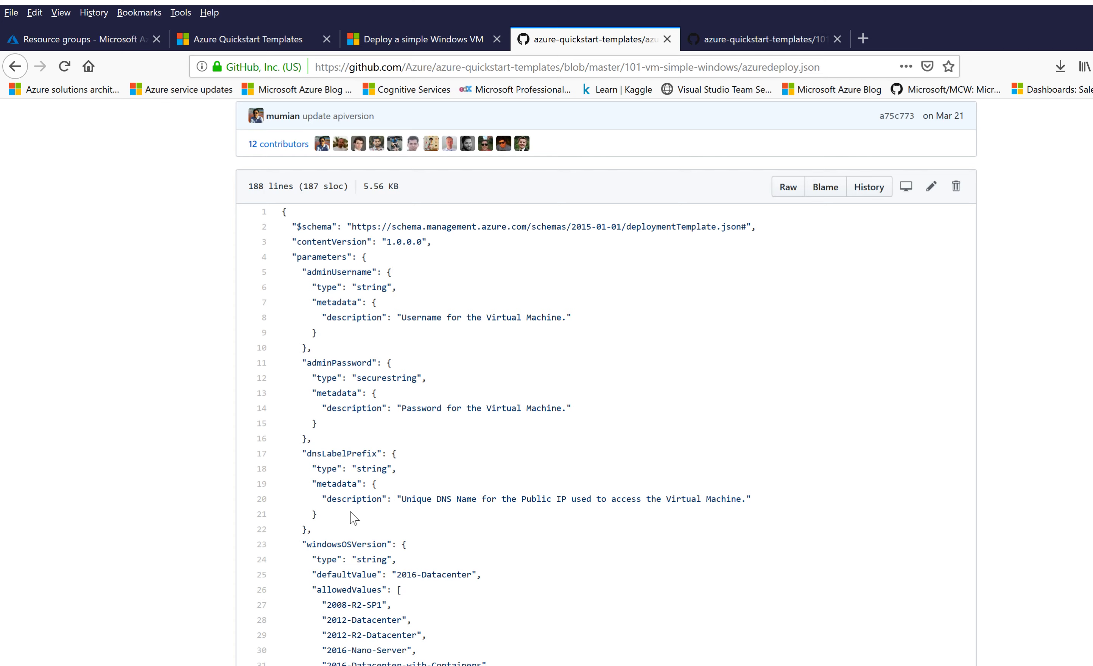
pyautogui.scroll(-5, 340, 516)
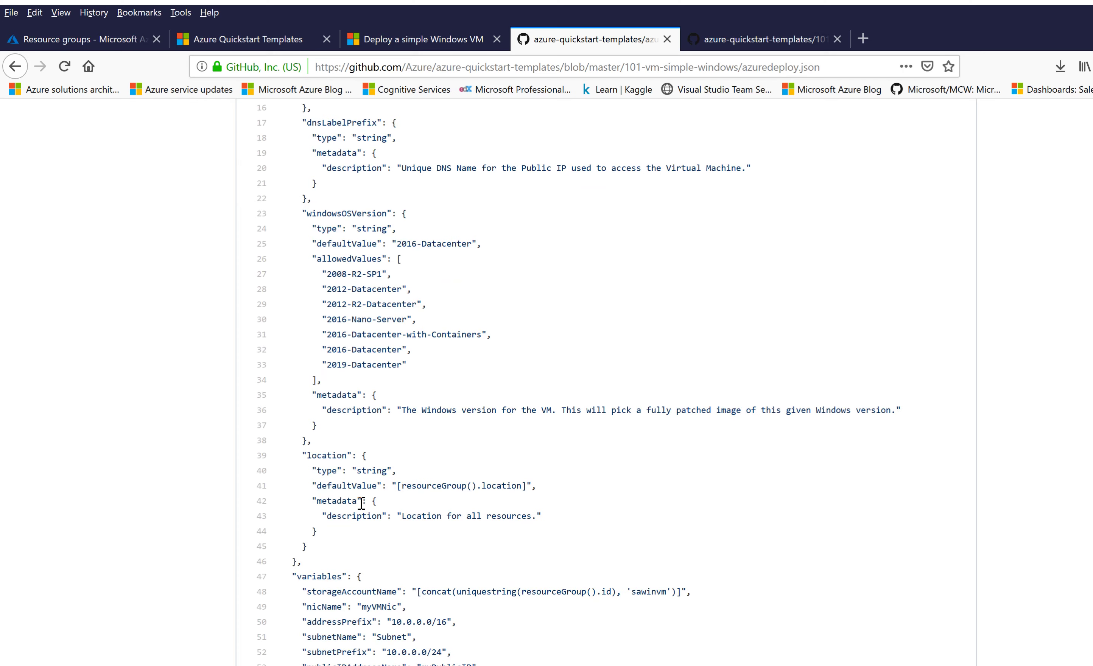
pyautogui.scroll(-3, 358, 506)
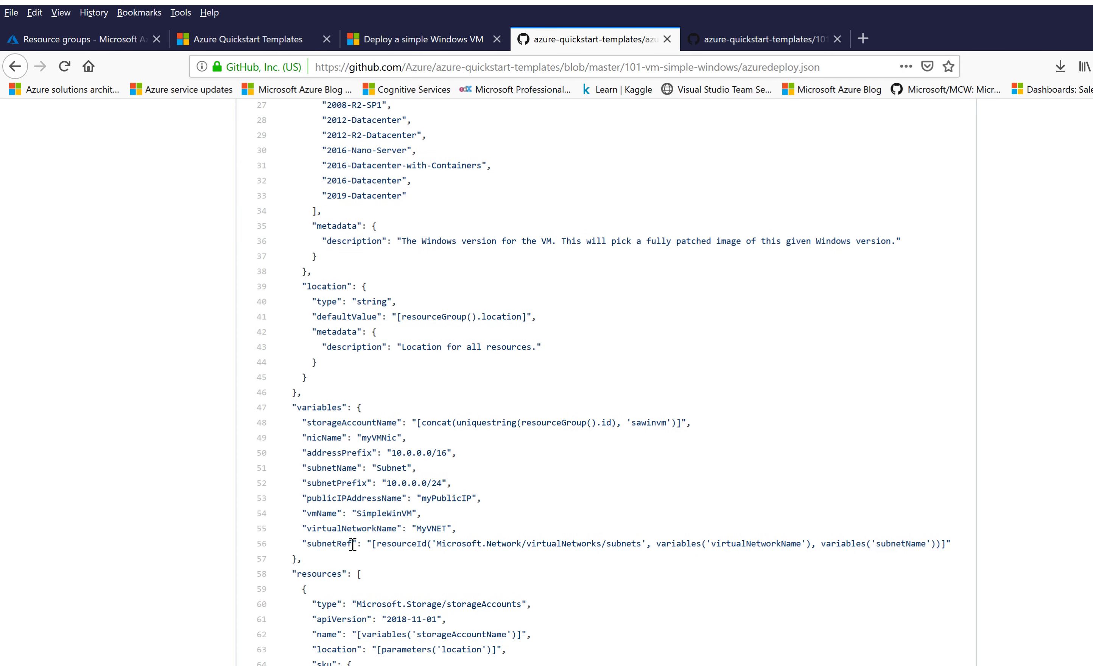
pyautogui.scroll(-3, 354, 543)
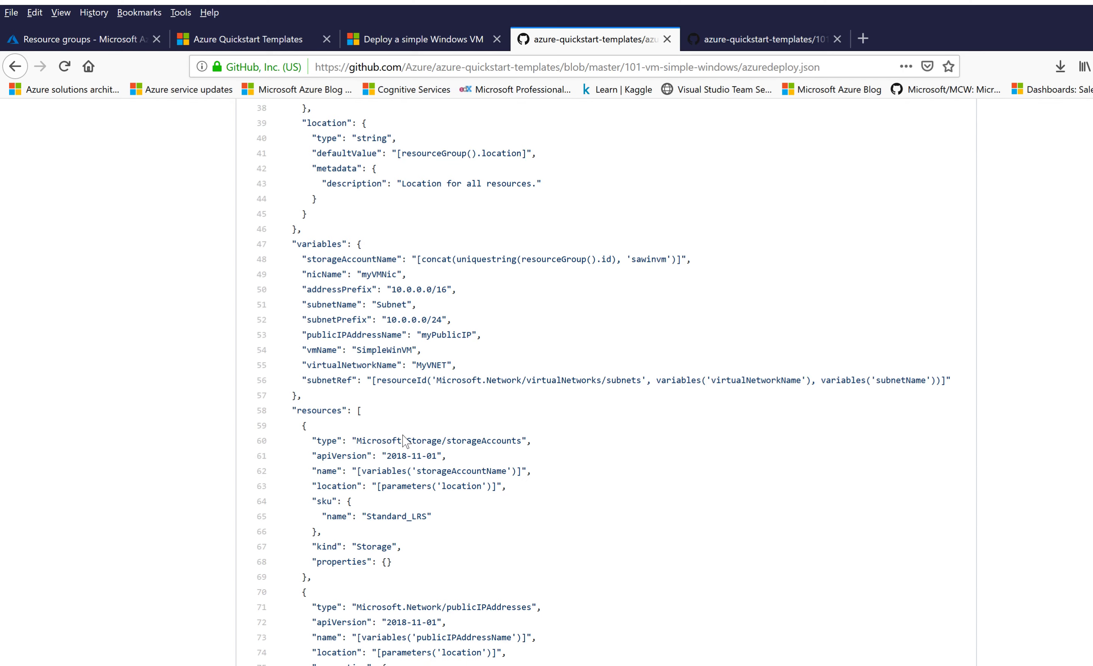
pyautogui.scroll(-2, 406, 439)
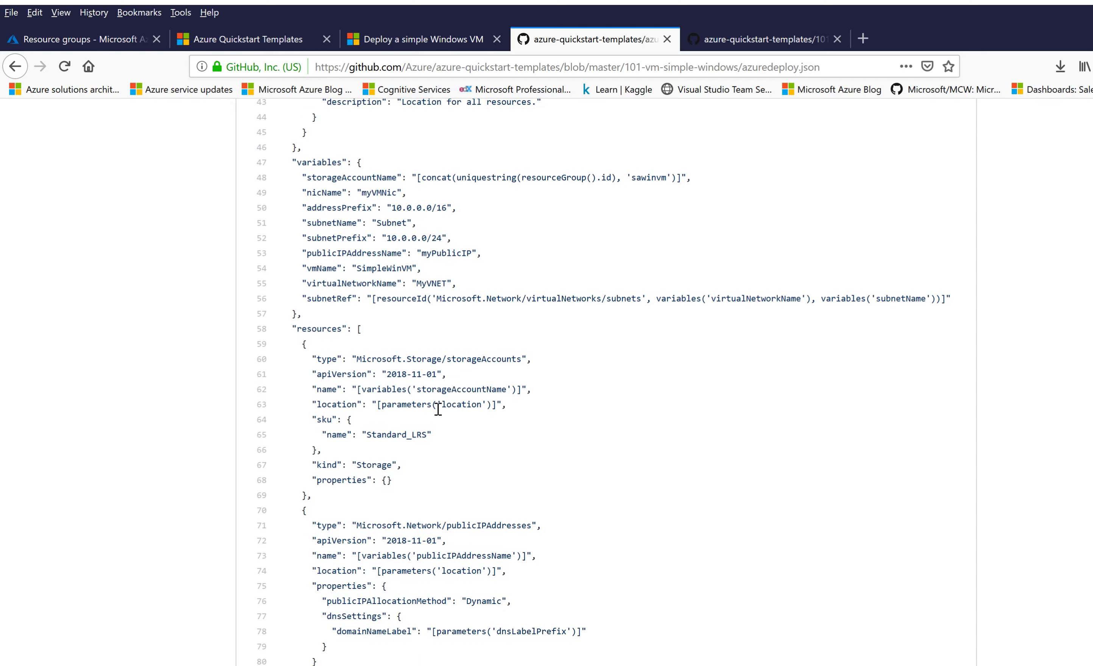
pyautogui.scroll(-6, 454, 404)
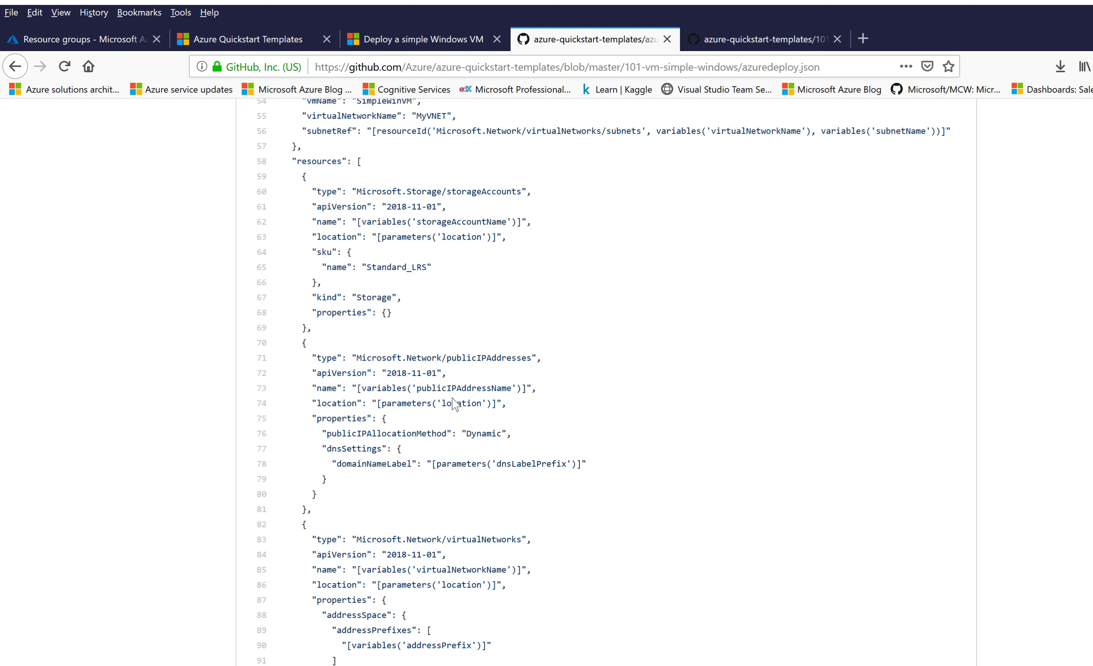
pyautogui.scroll(-4, 454, 404)
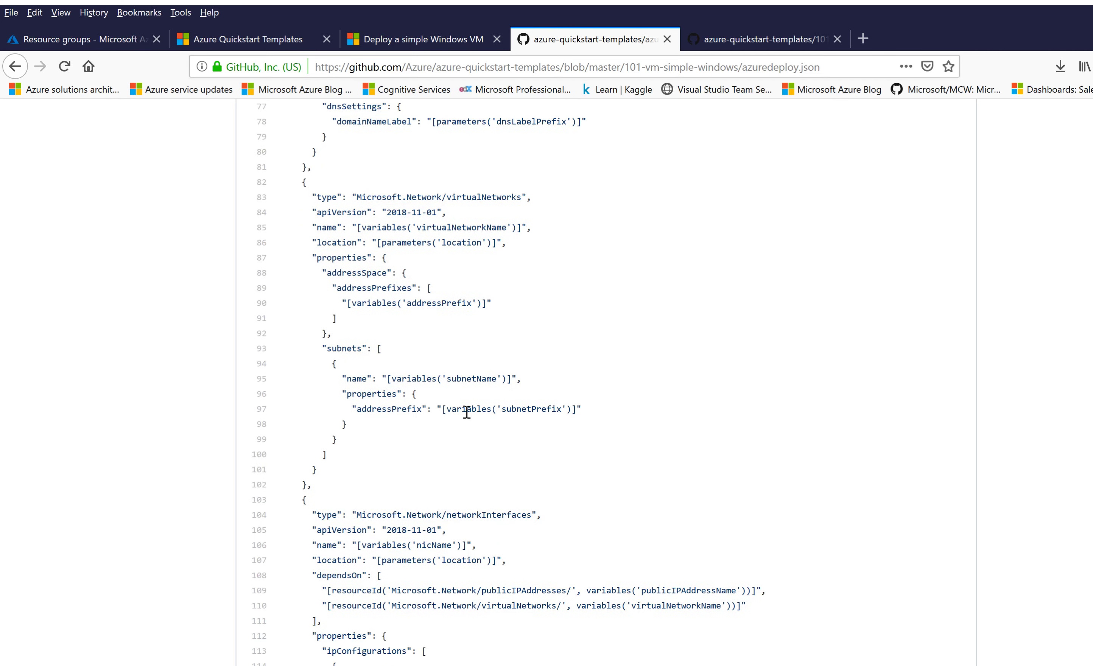
pyautogui.scroll(-4, 477, 462)
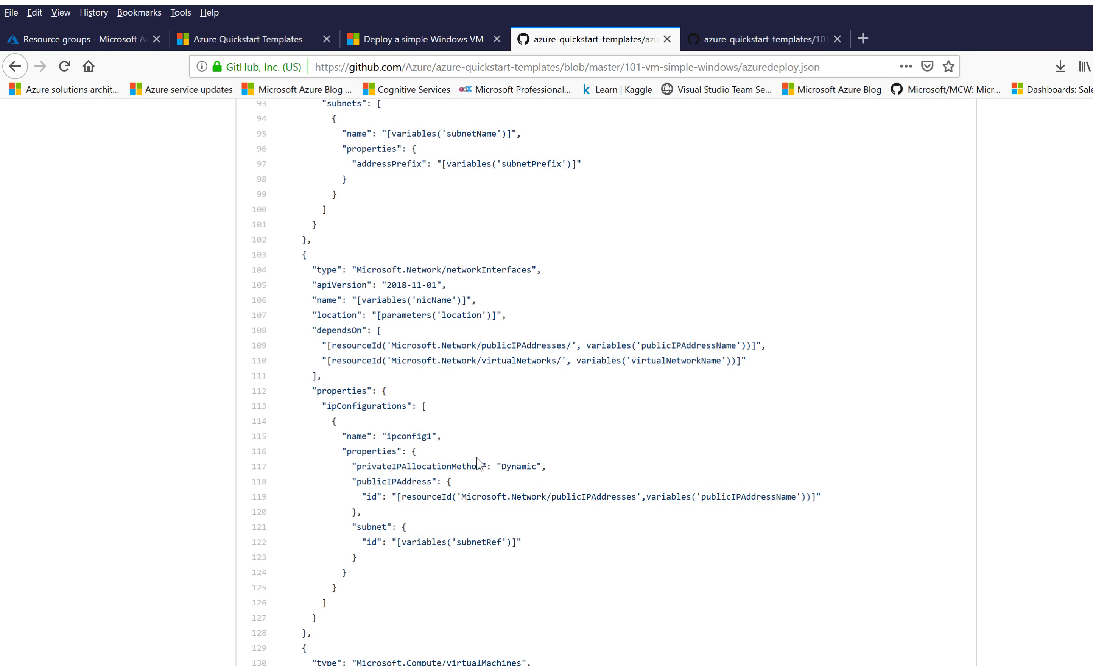
pyautogui.scroll(-8, 479, 496)
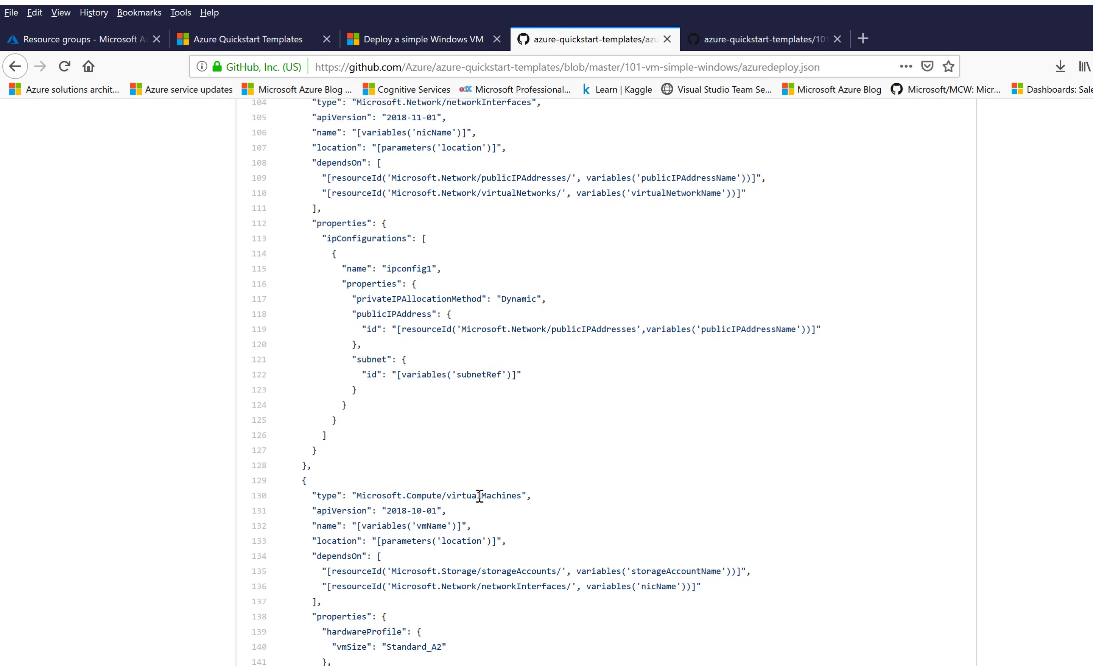
pyautogui.scroll(-8, 479, 498)
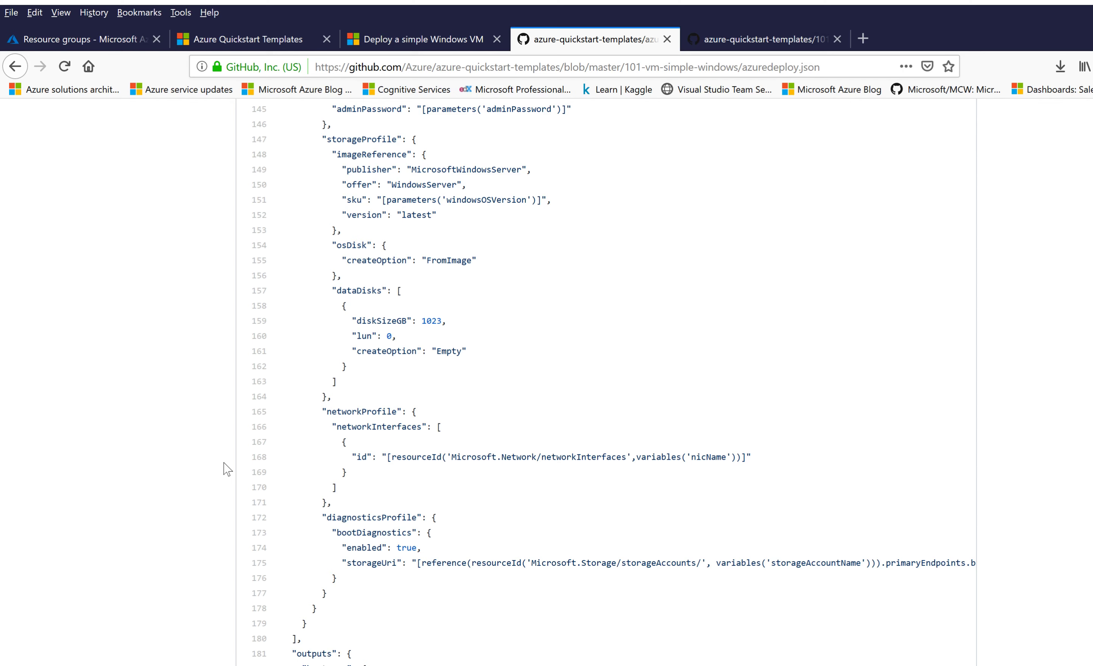
pyautogui.hotkey('alt', 'Left')
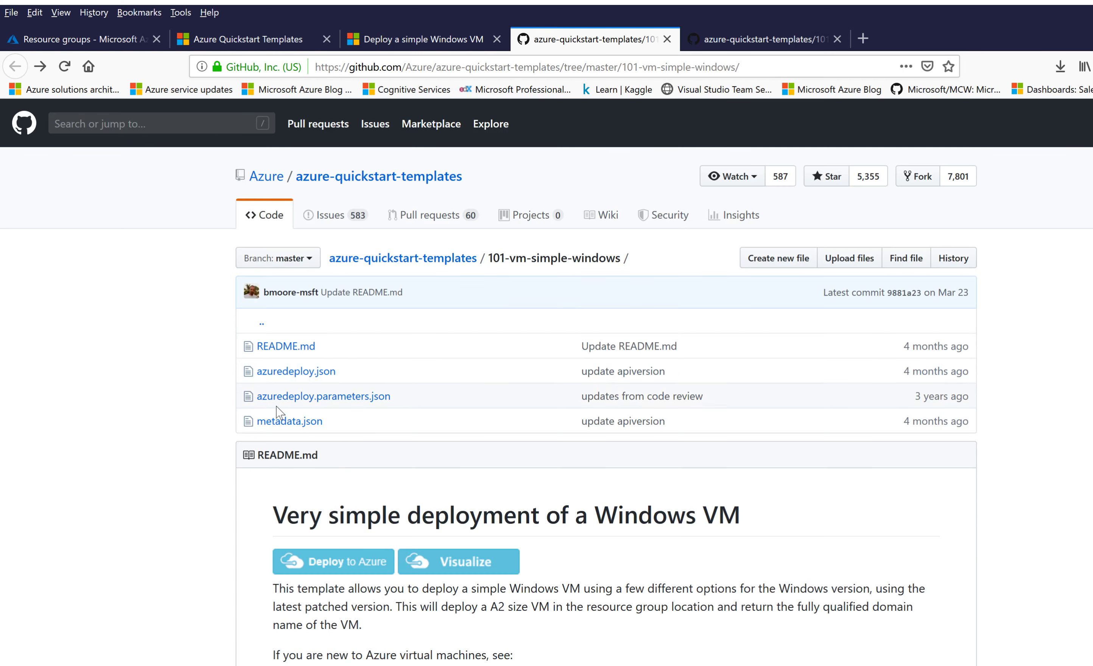
pyautogui.click(324, 397)
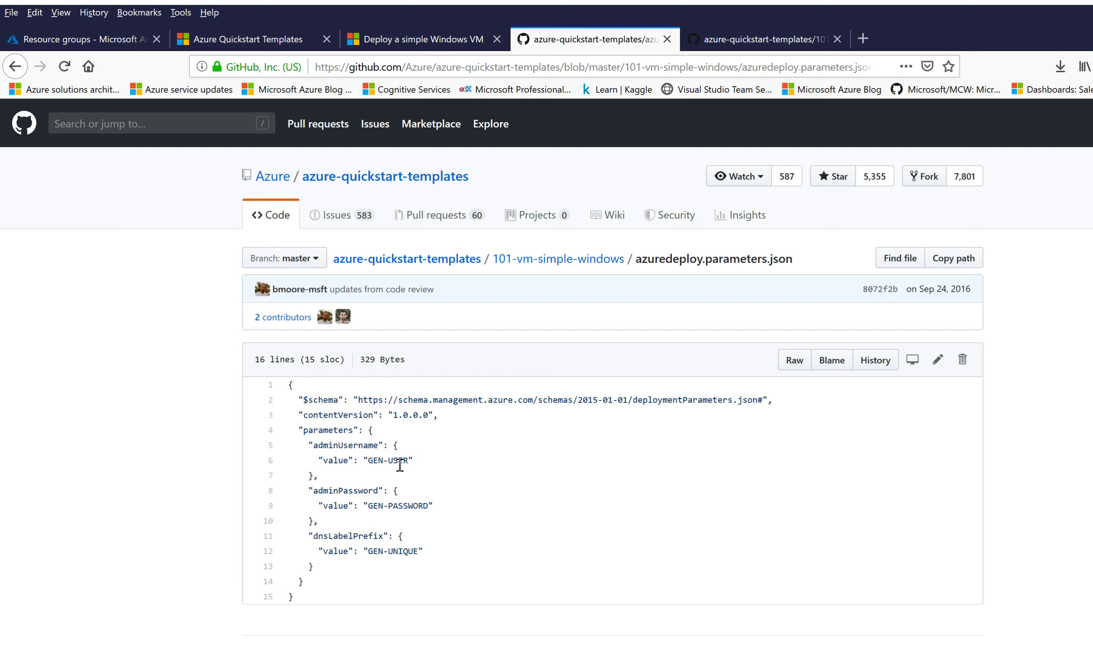
pyautogui.hotkey('alt', 'Left')
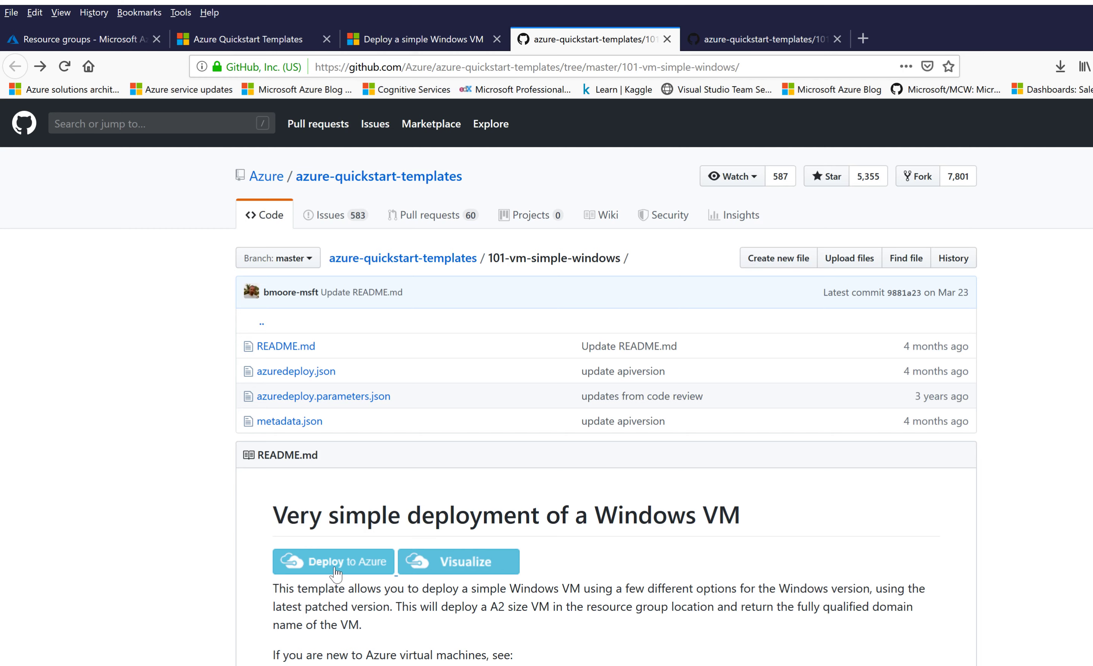
# Step: Launch the 101-vm-simple-windows template in the Azure portal via Deploy to Azure
pyautogui.click(335, 567)
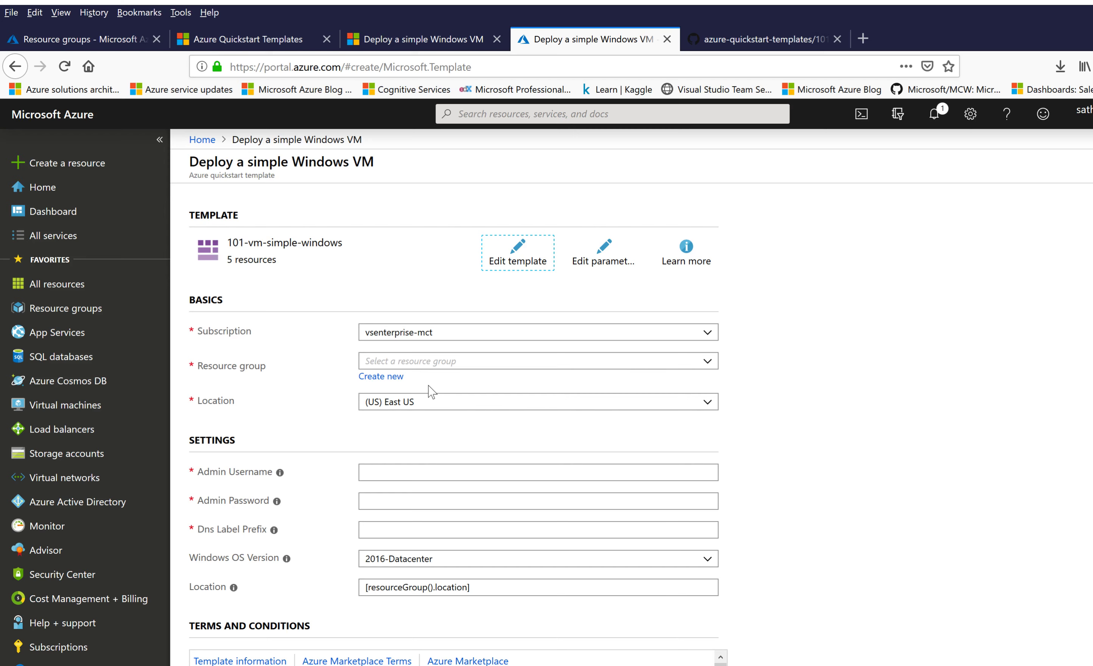
# Step: Create a new resource group named demorg for the VM deployment
pyautogui.click(382, 380)
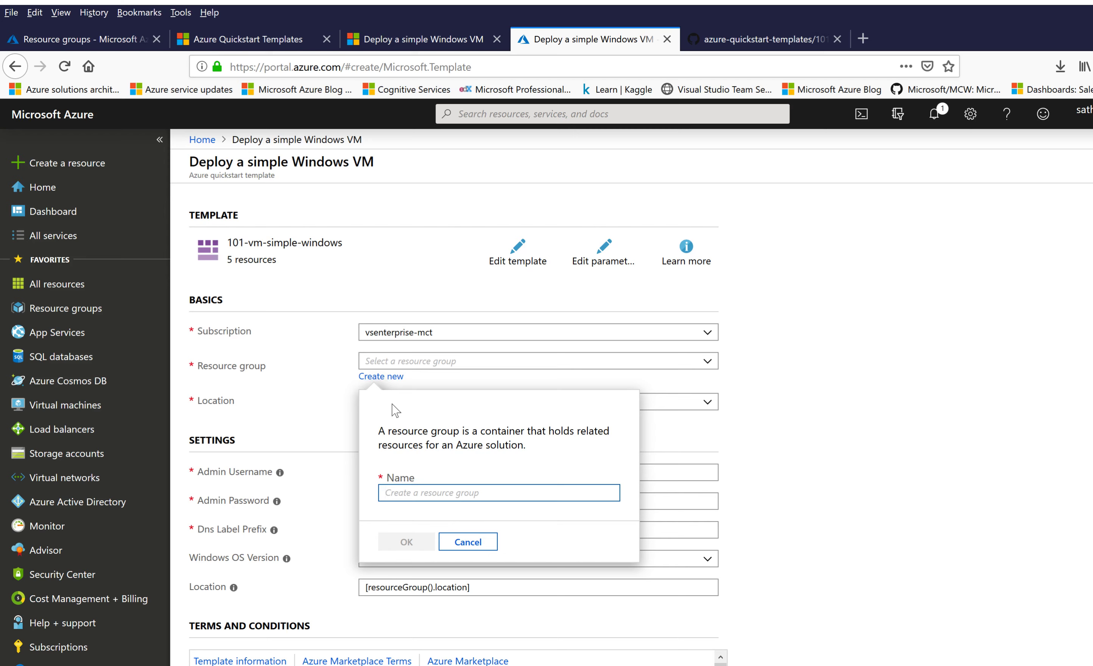
pyautogui.write('demorg')
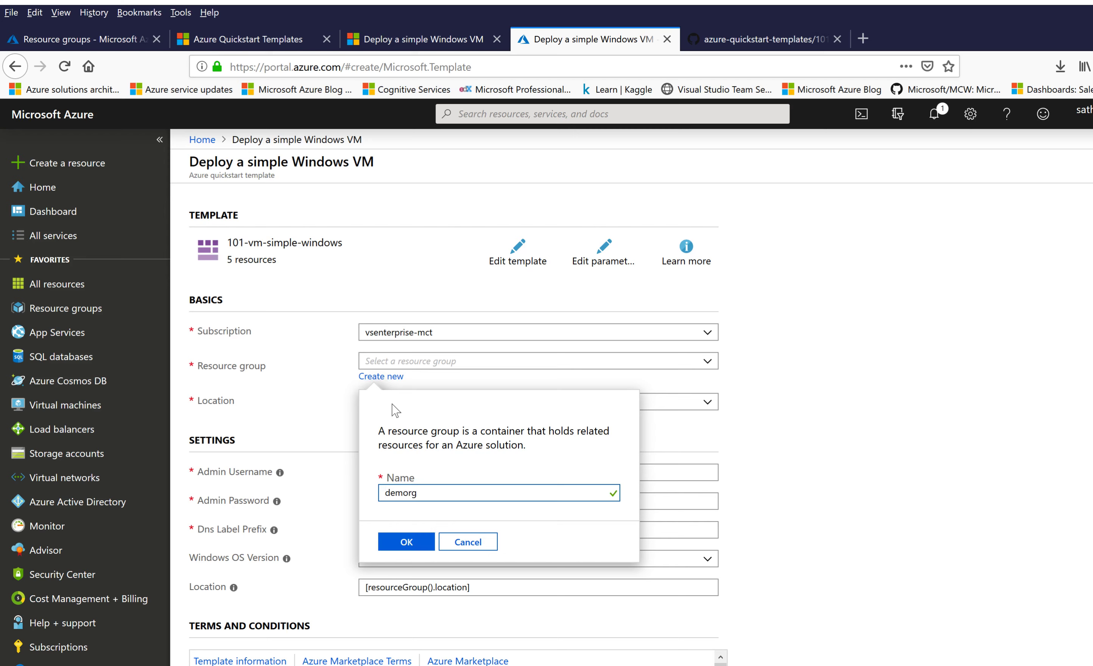
pyautogui.click(408, 541)
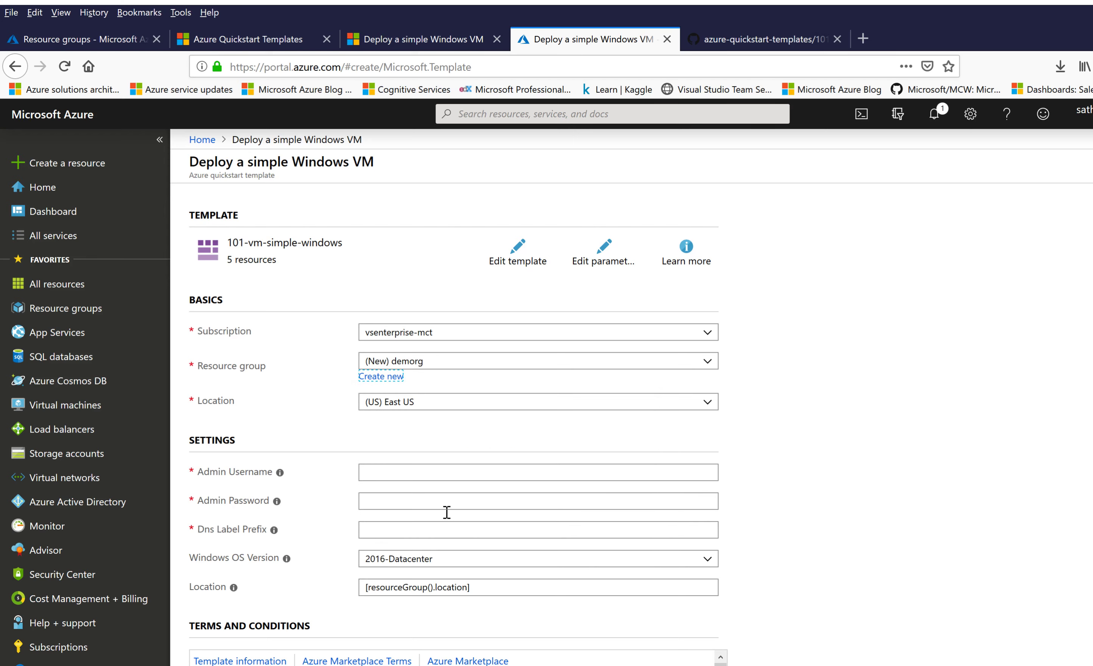
# Step: Enter admin username azureuser, an admin password, and DNS label prefix qazwsxedc1234
pyautogui.click(597, 476)
pyautogui.write('azu')
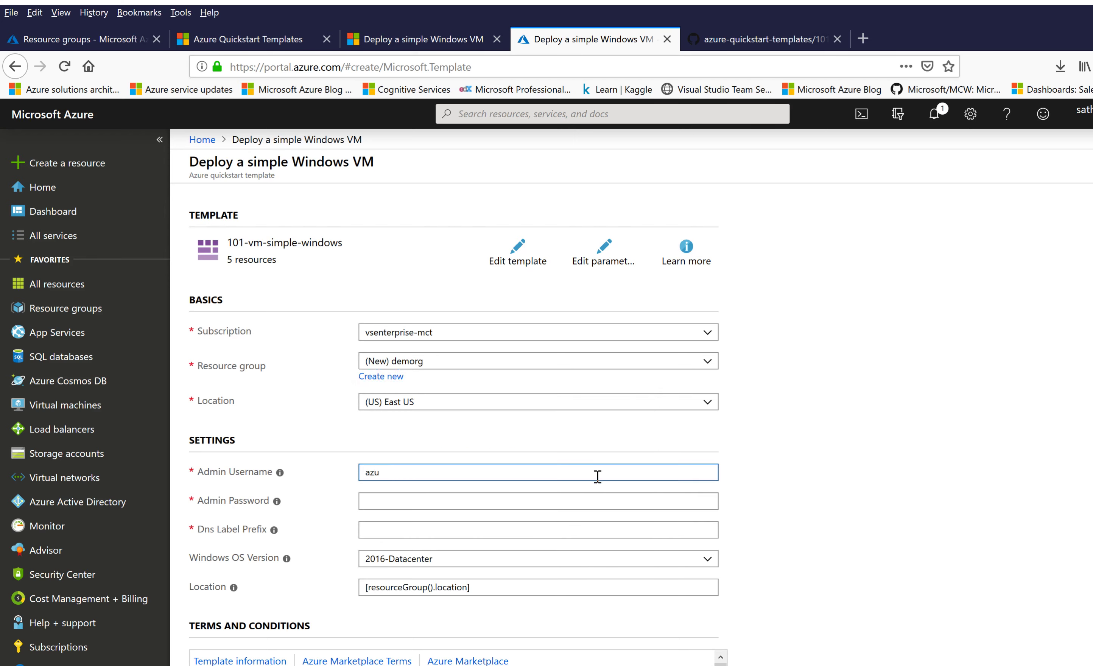
pyautogui.write('reuser')
pyautogui.click(571, 503)
pyautogui.write('Pa55w.rd')
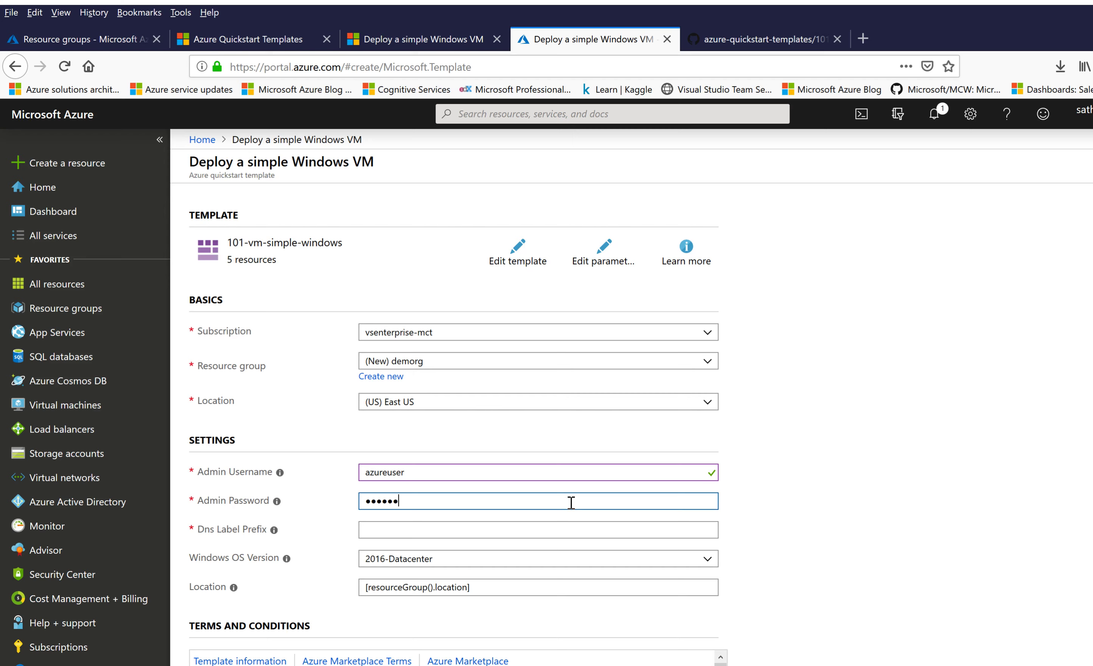
pyautogui.write('12345')
pyautogui.click(552, 537)
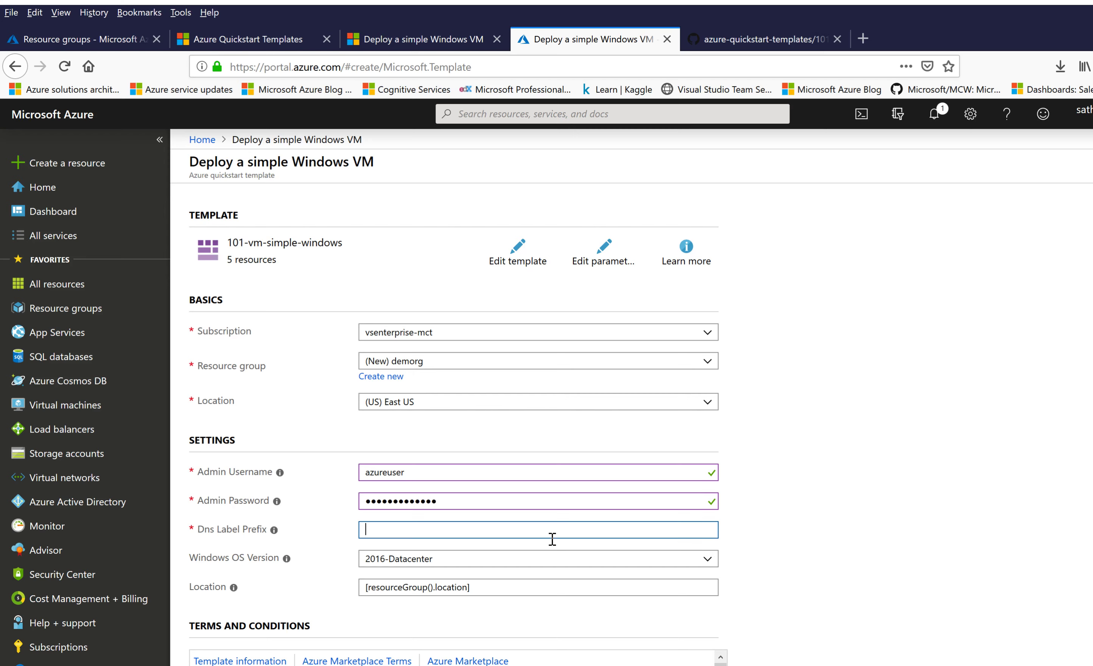
pyautogui.write('qazwsxedc1234')
# Step: Submit the VM deployment, check its progress in Notifications, then return to GitHub
pyautogui.click(780, 543)
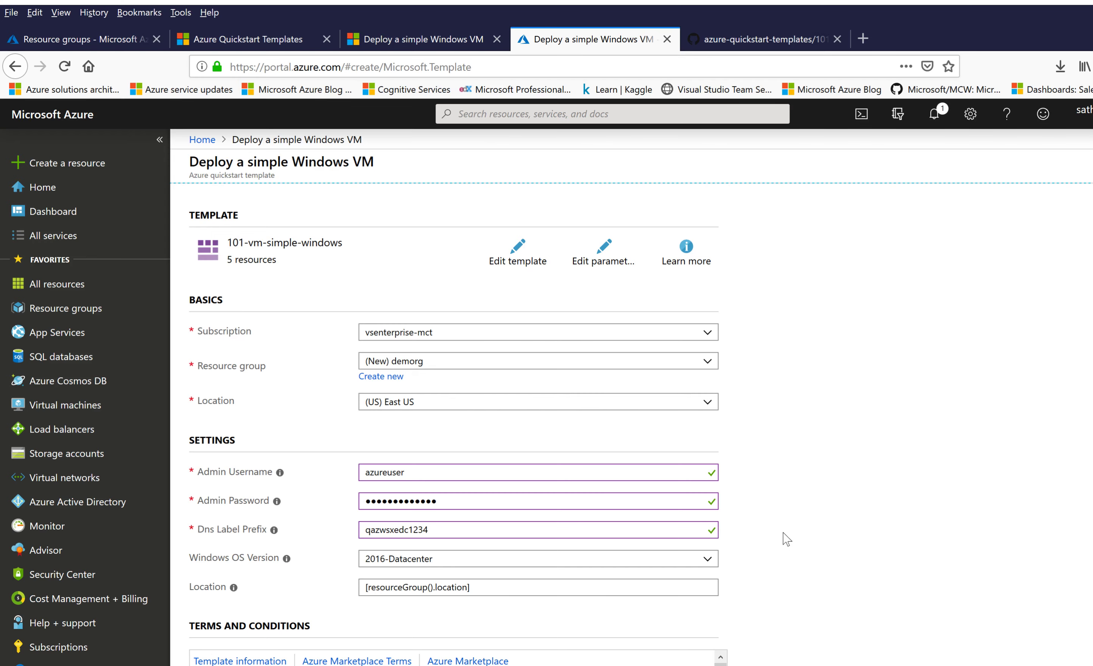
pyautogui.scroll(-2, 782, 543)
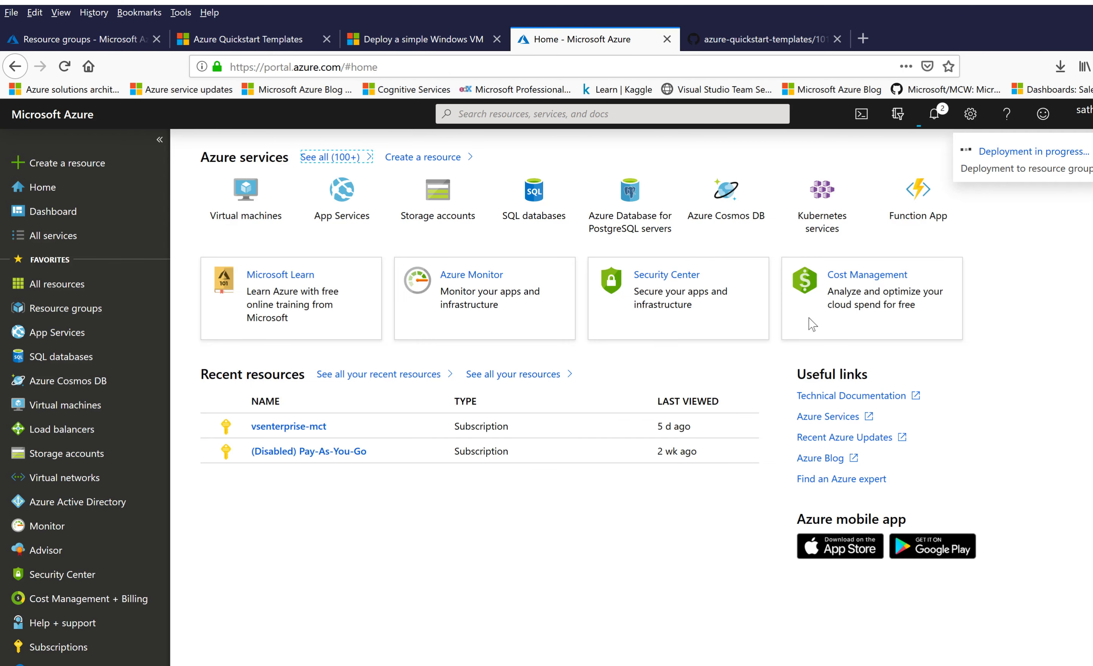
pyautogui.click(936, 122)
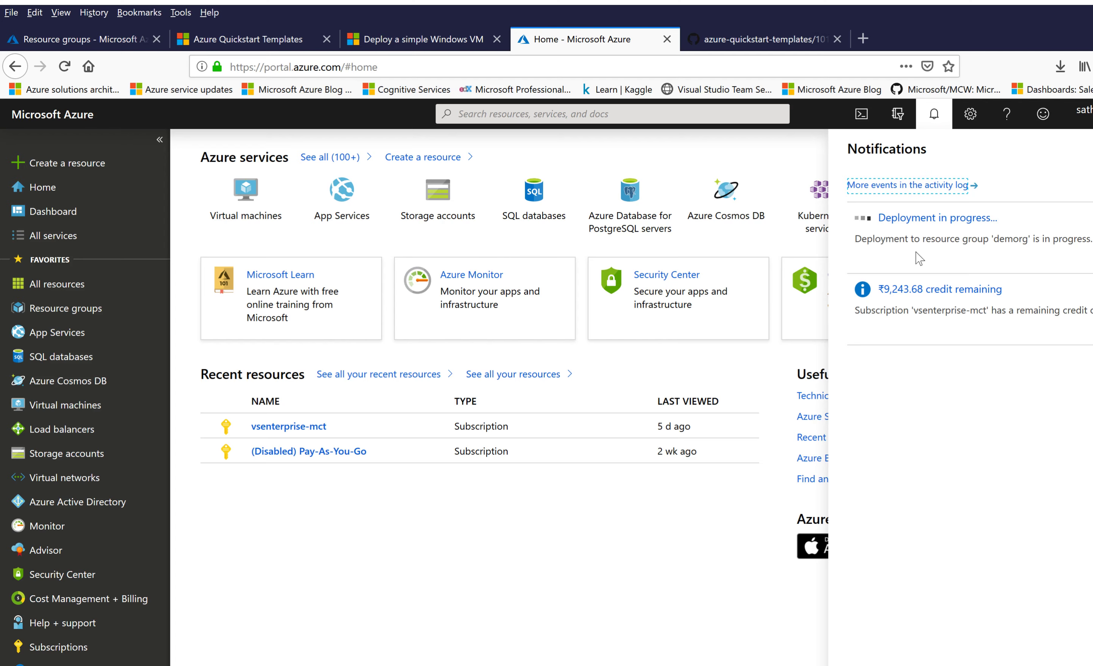
pyautogui.click(749, 45)
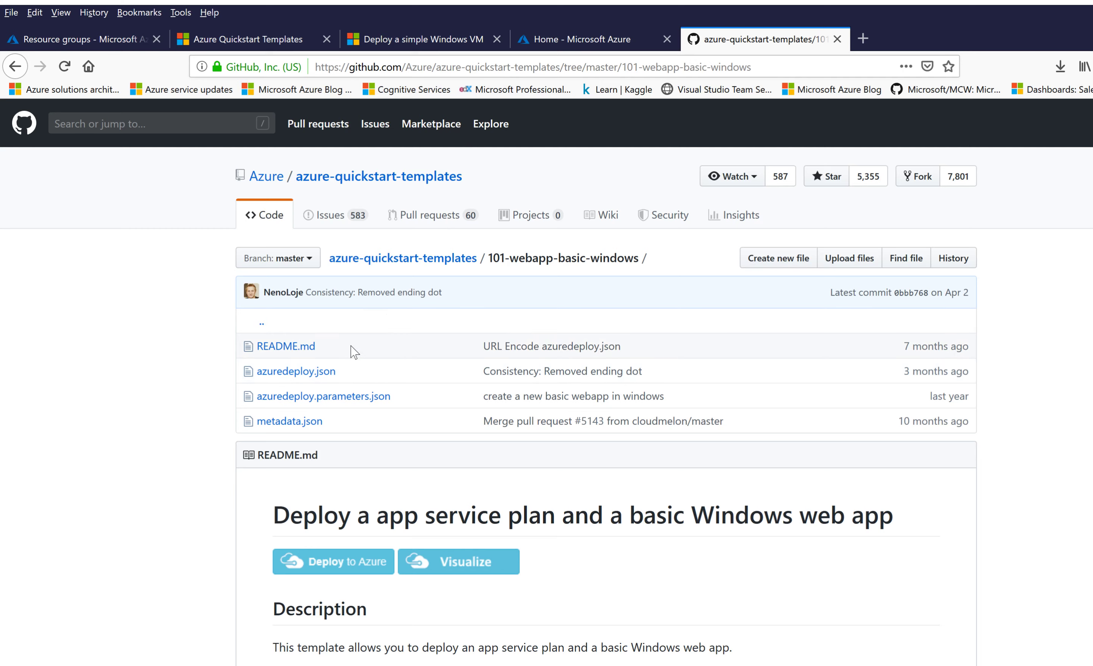
# Step: Read the web app's azuredeploy.json, then view azuredeploy.parameters.json with webAppName GEN-UNIQUE
pyautogui.click(305, 372)
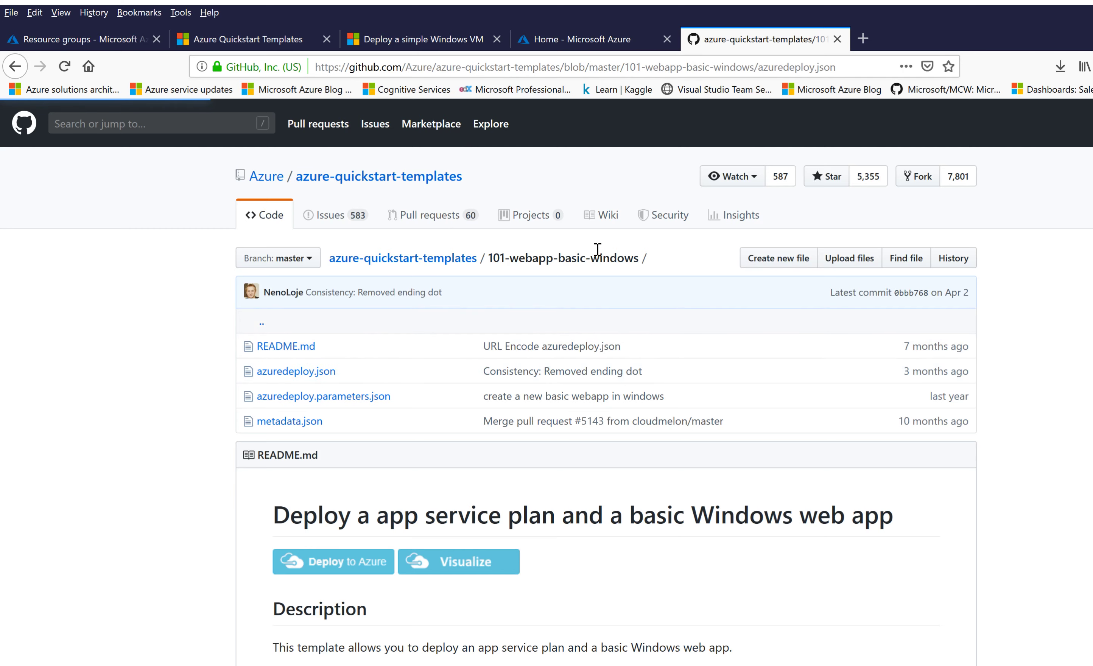
pyautogui.scroll(-2, 659, 249)
pyautogui.scroll(-3, 659, 251)
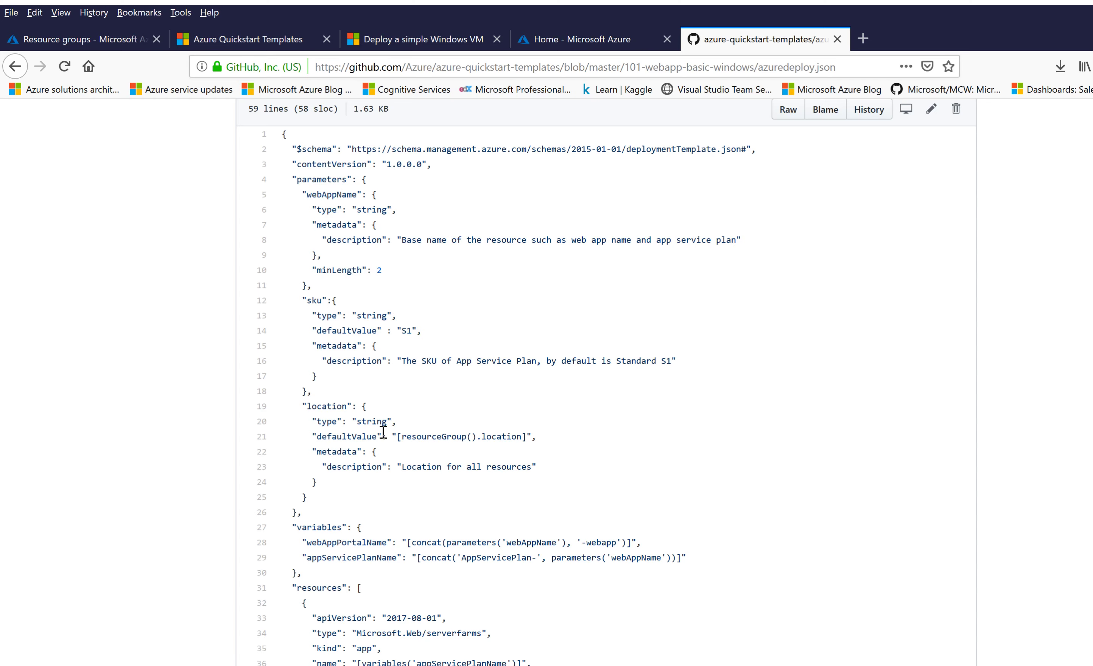
pyautogui.scroll(-3, 382, 426)
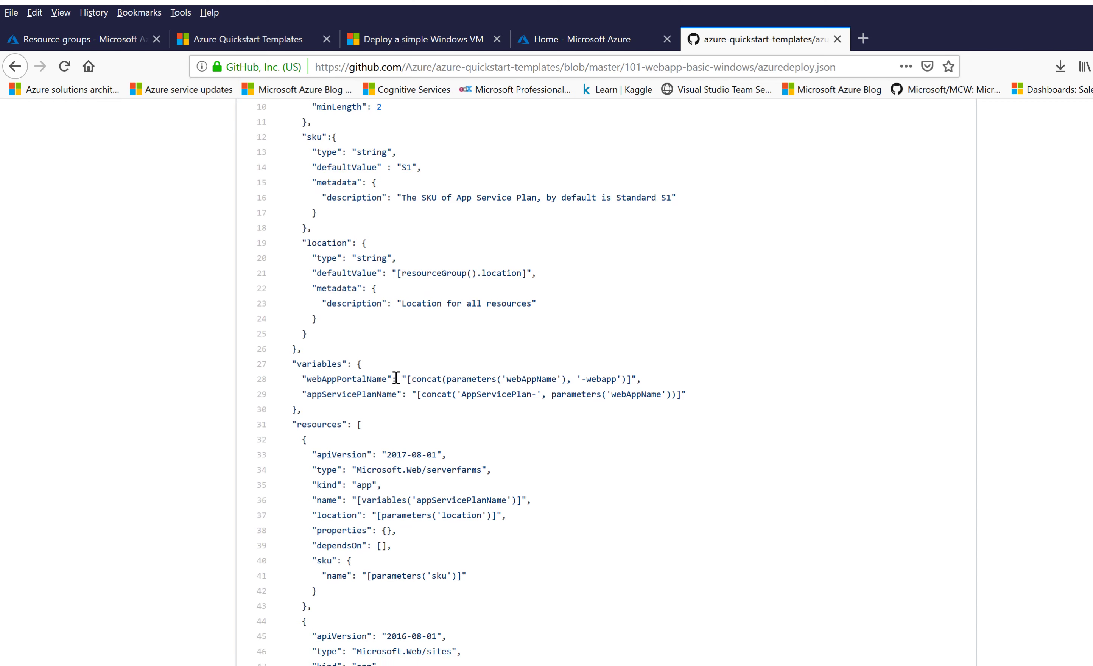
pyautogui.scroll(-2, 396, 378)
pyautogui.scroll(-2, 396, 378)
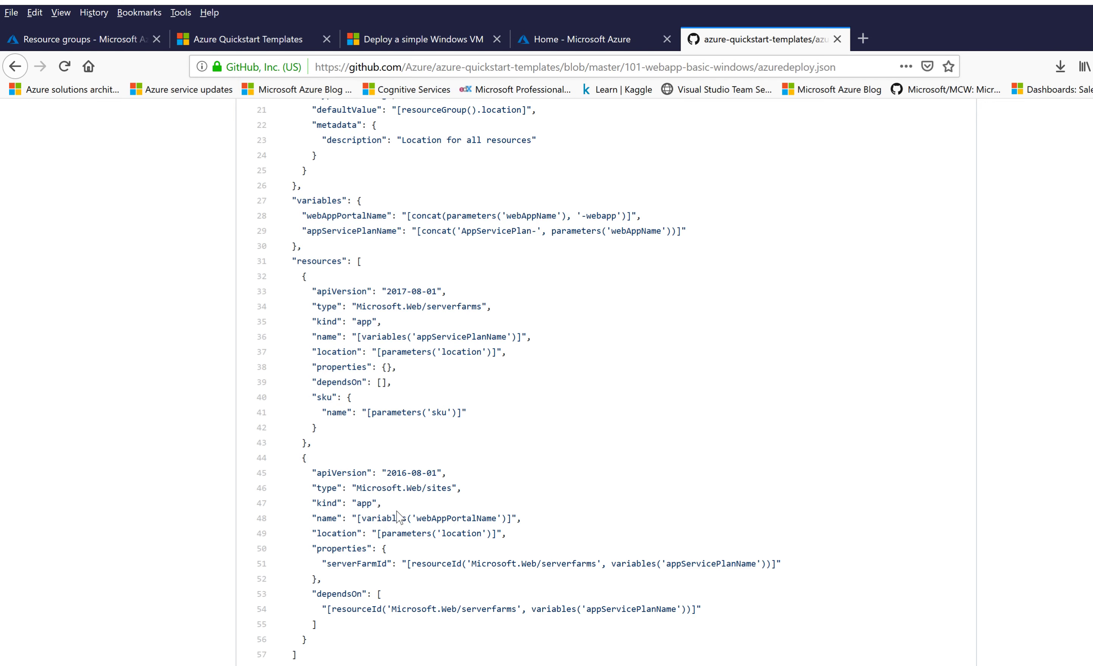
pyautogui.scroll(4, 449, 472)
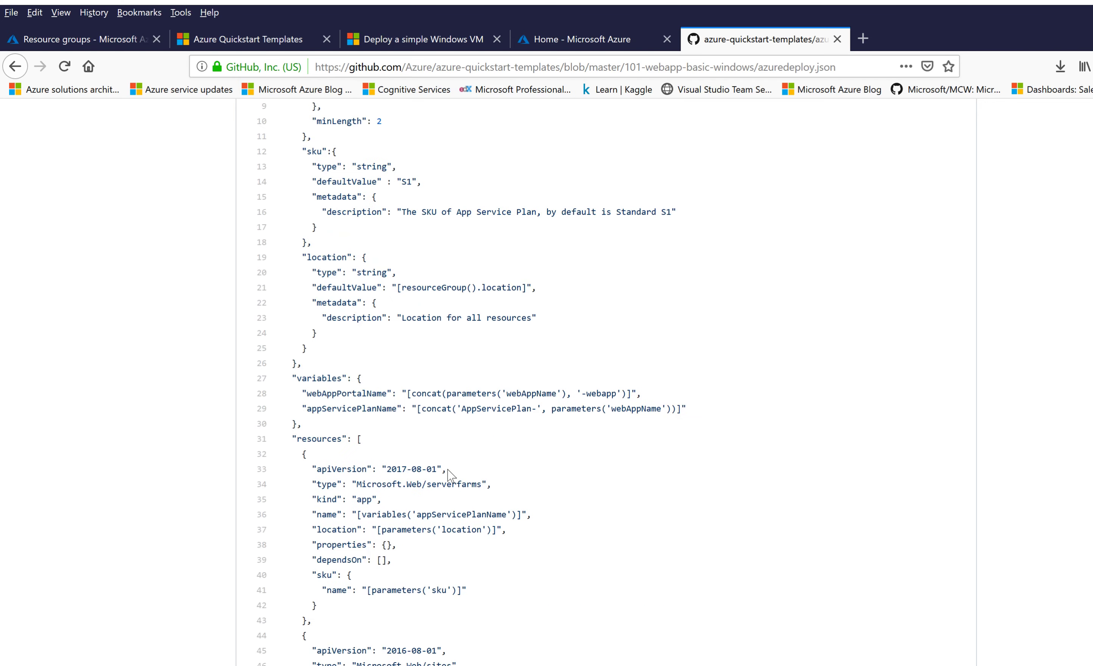
pyautogui.hotkey('alt', 'Left')
pyautogui.click(329, 401)
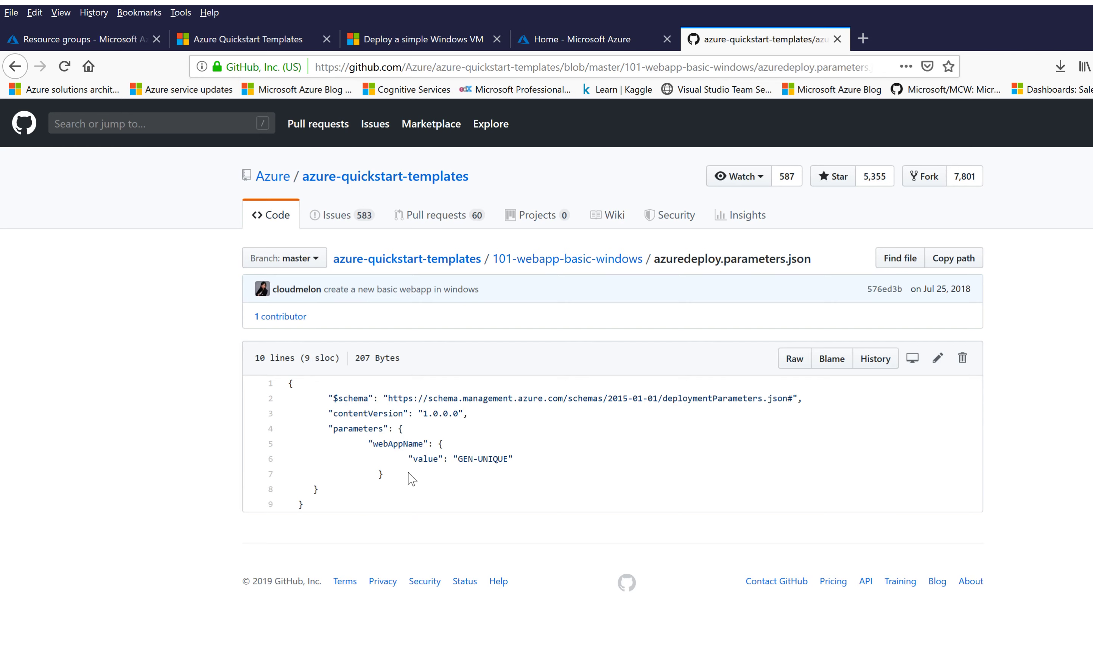
# Step: Leave GitHub and switch to the PowerShell ISE script for arm-demo-rg
pyautogui.hotkey('alt', 'Left')
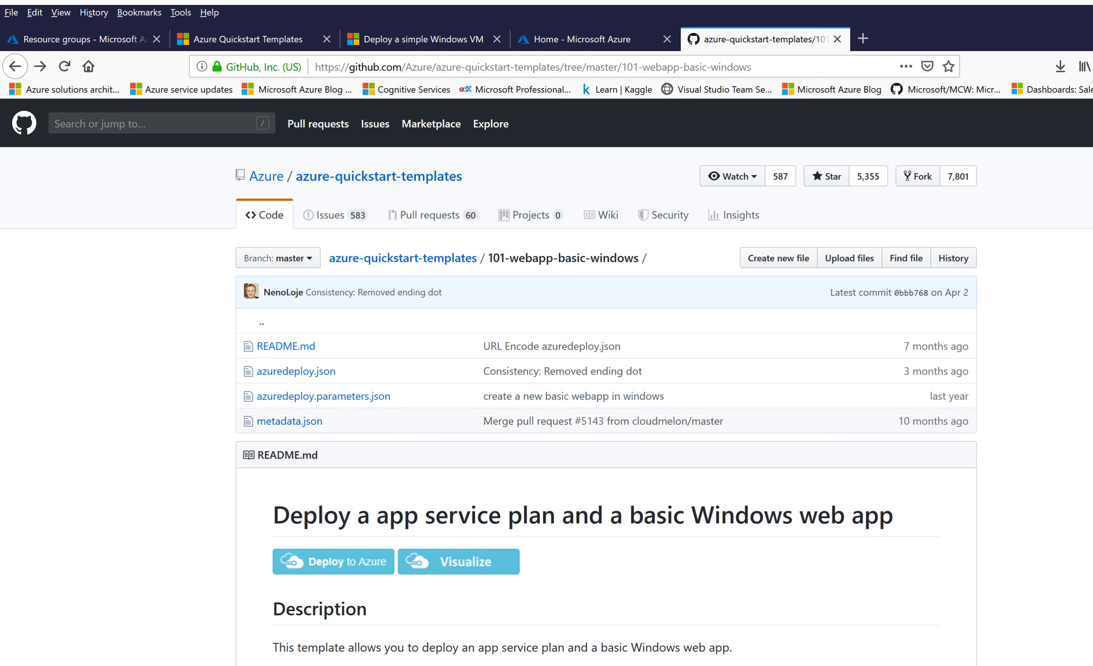
pyautogui.hotkey('alt', 'Tab')
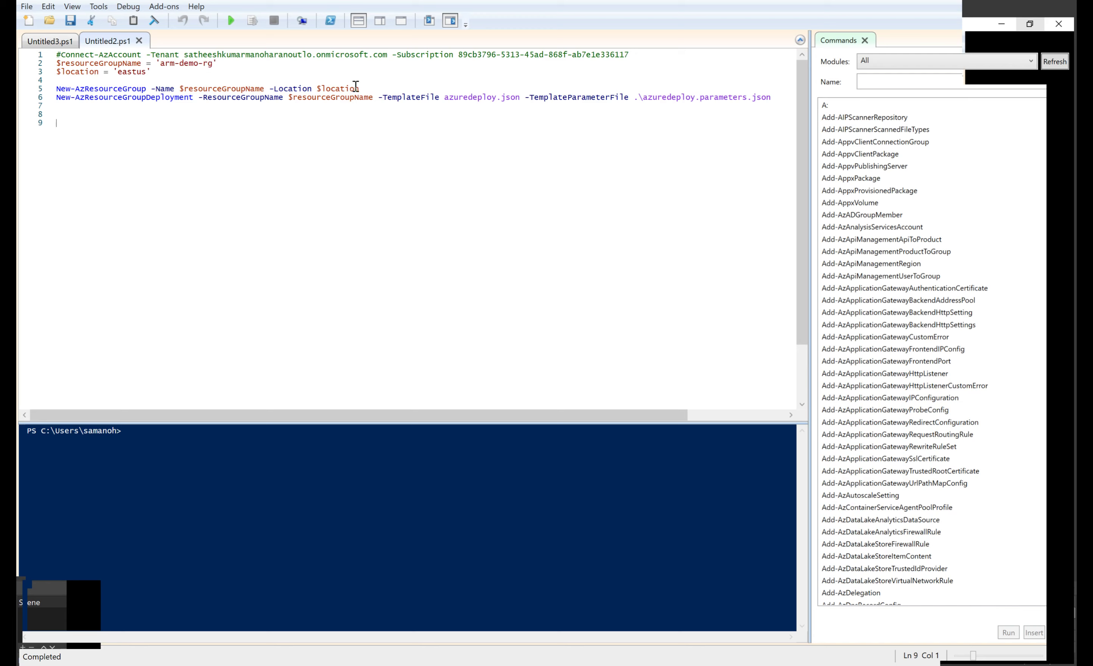
# Step: Create arm-demo-rg in eastus, then run the line 6 template deployment command
pyautogui.moveTo(363, 88); pyautogui.dragTo(73, 58)
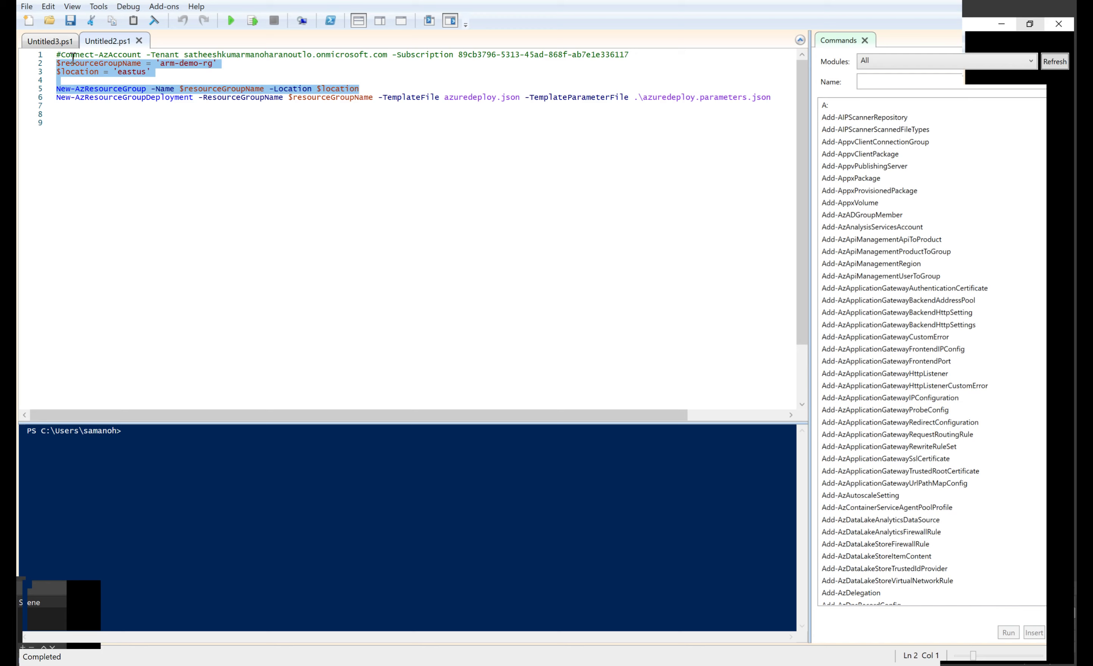
pyautogui.click(252, 21)
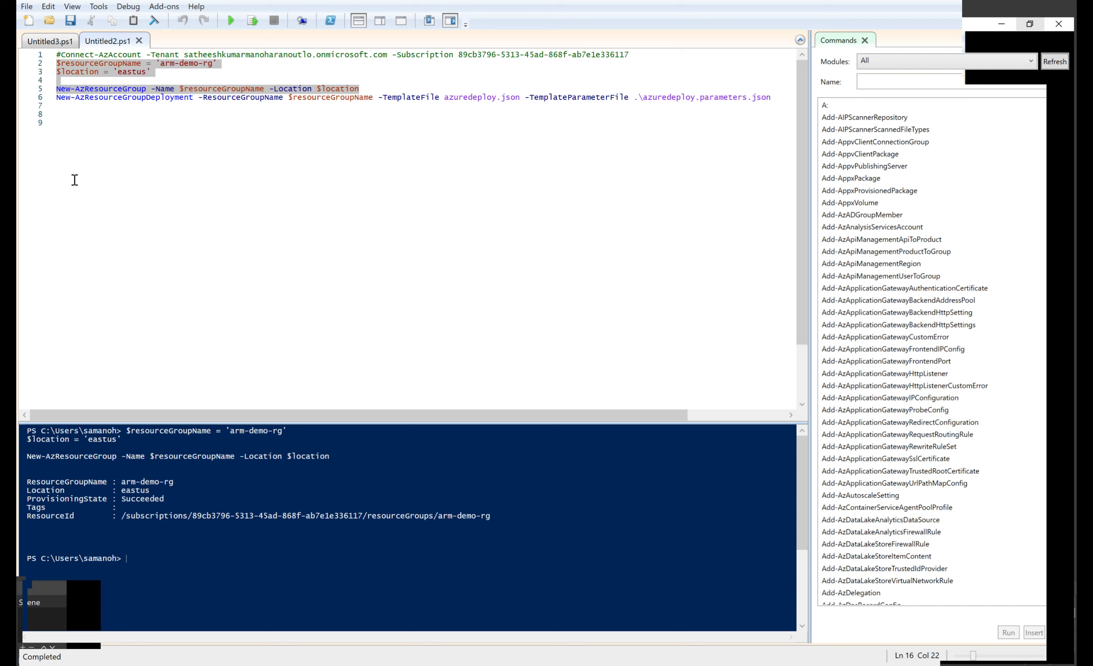
pyautogui.click(124, 108)
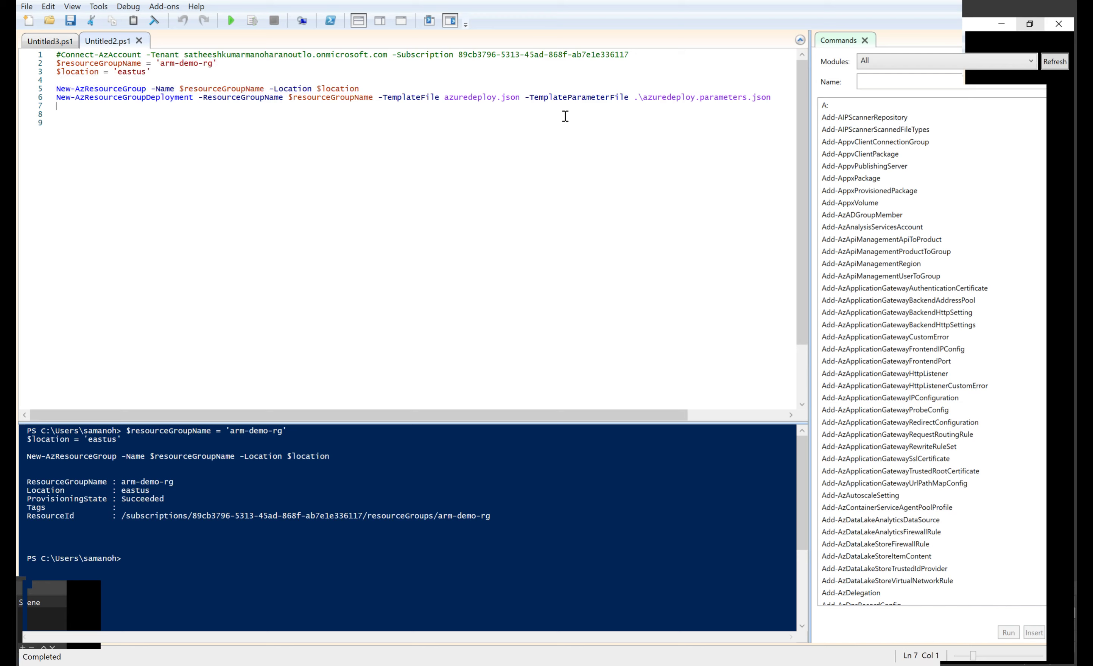
pyautogui.moveTo(702, 103); pyautogui.dragTo(43, 102)
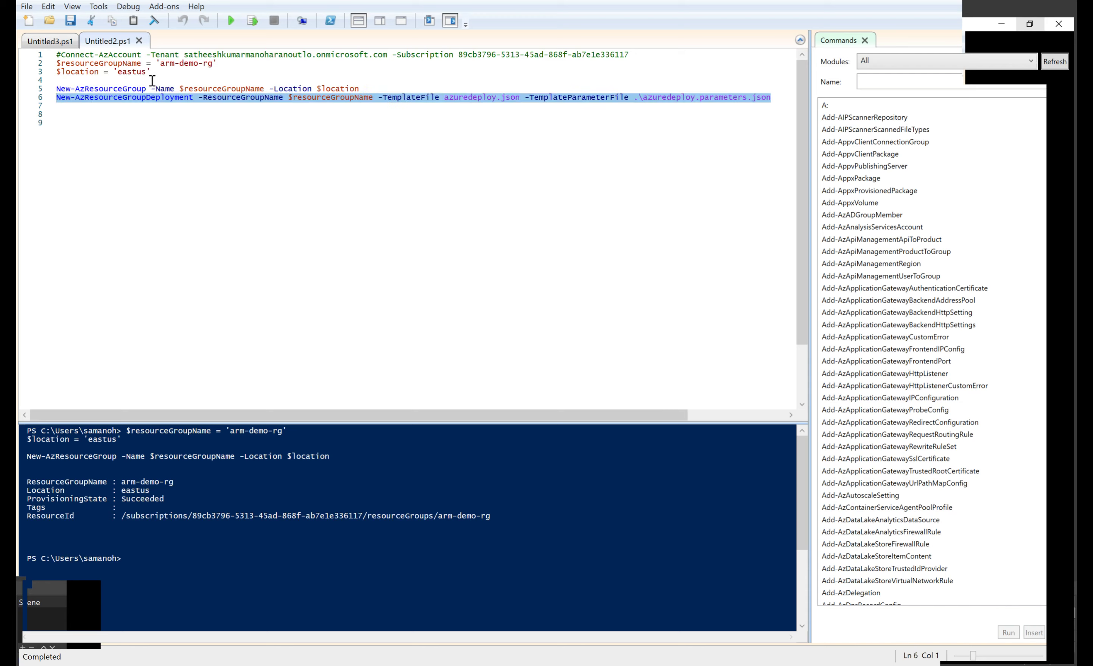
pyautogui.click(254, 22)
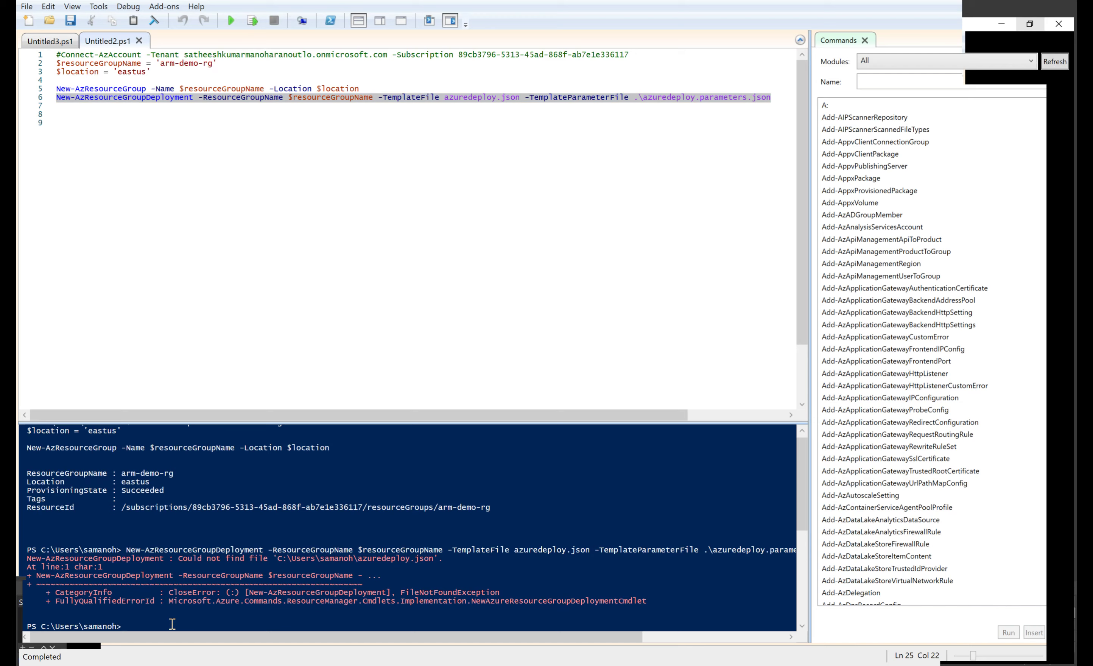
# Step: Change into the Desktop\arm folder and re-run the arm-demo-rg deployment command
pyautogui.write('cd Des')
pyautogui.press('Tab')
pyautogui.write('\\arm')
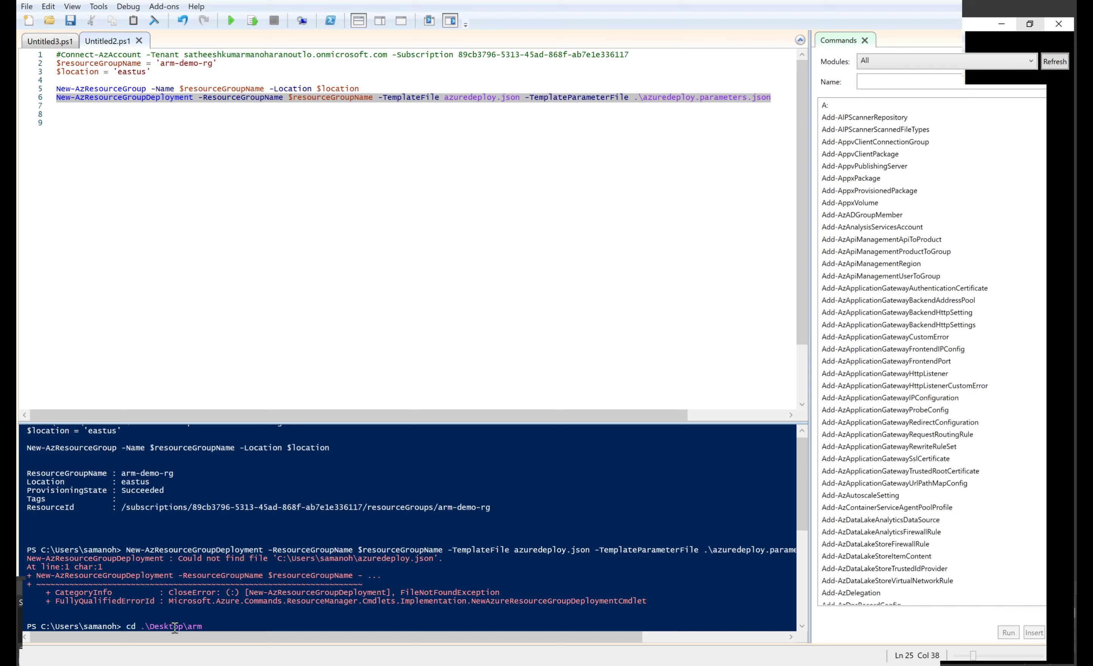
pyautogui.press('Return')
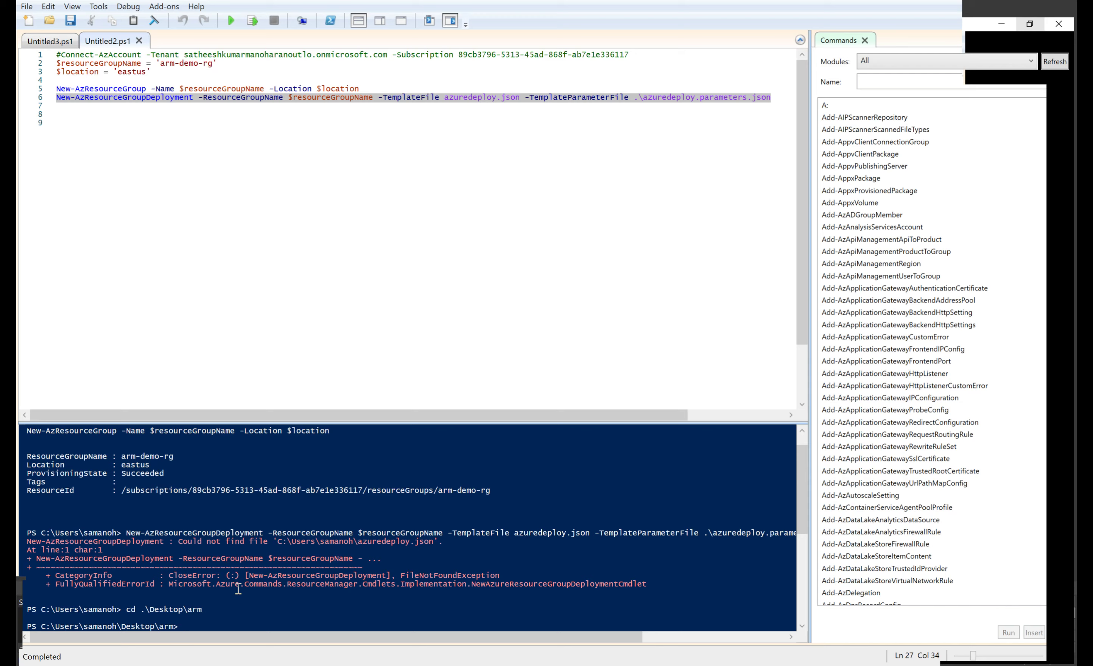
pyautogui.click(254, 22)
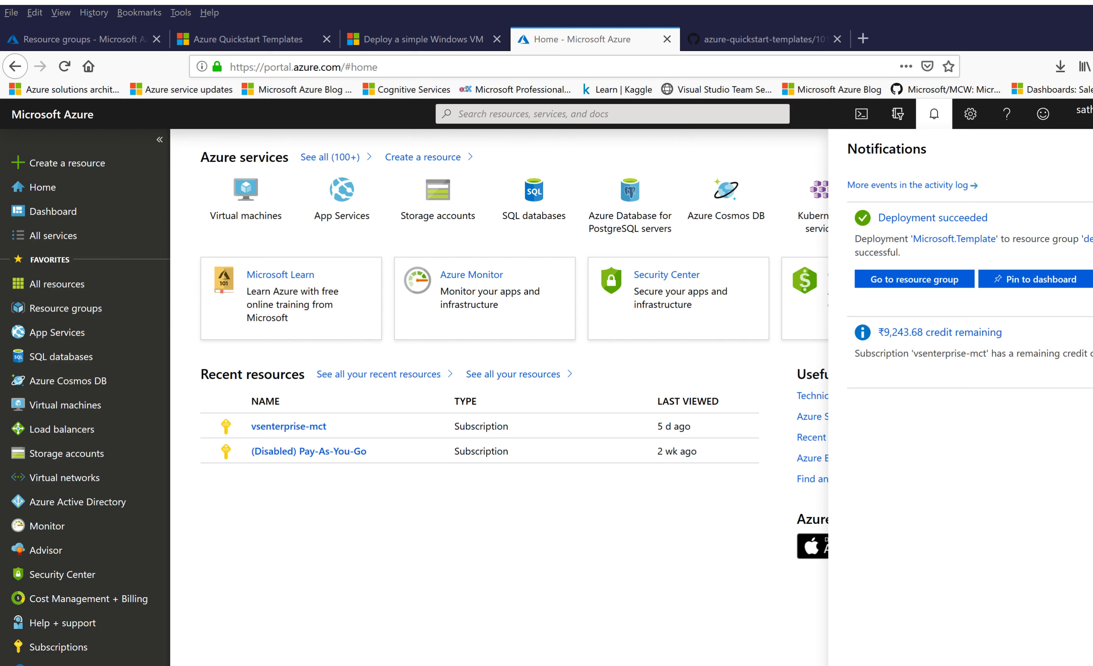
# Step: Close notifications and view the Resource groups list with arm-demo-rg and demorg
pyautogui.press('Tab')
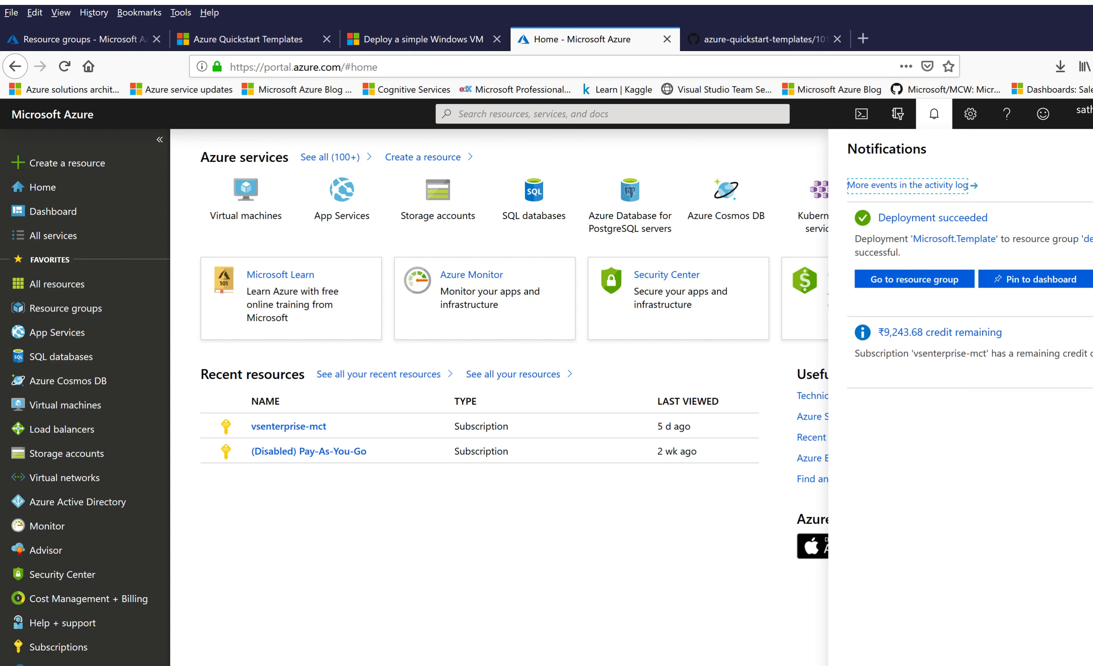
pyautogui.click(63, 308)
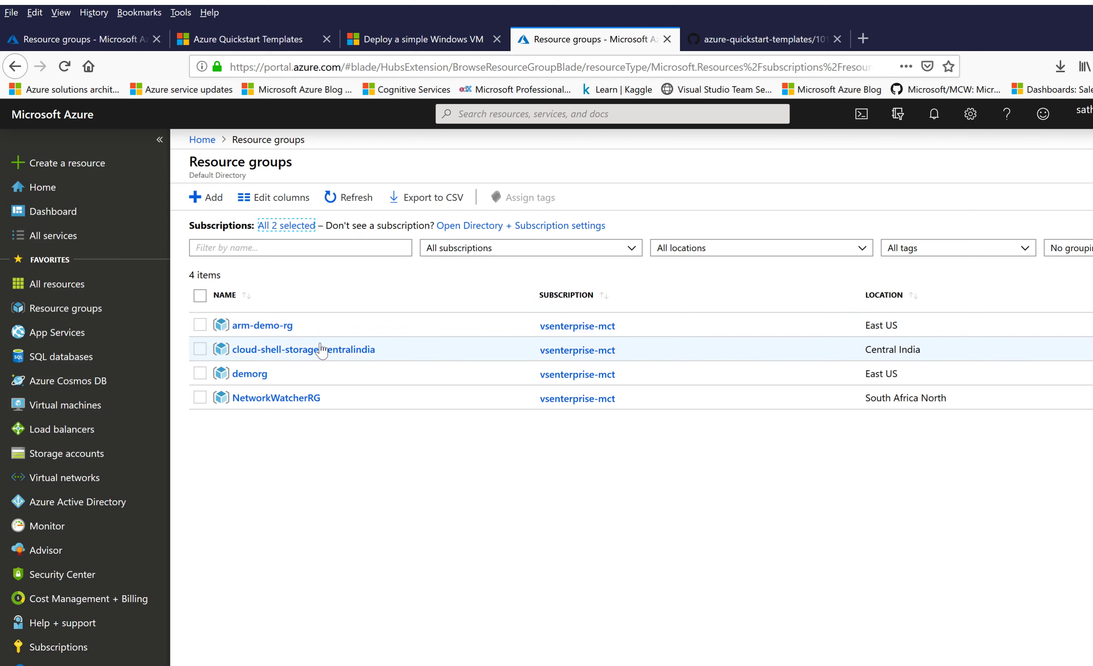
pyautogui.click(240, 374)
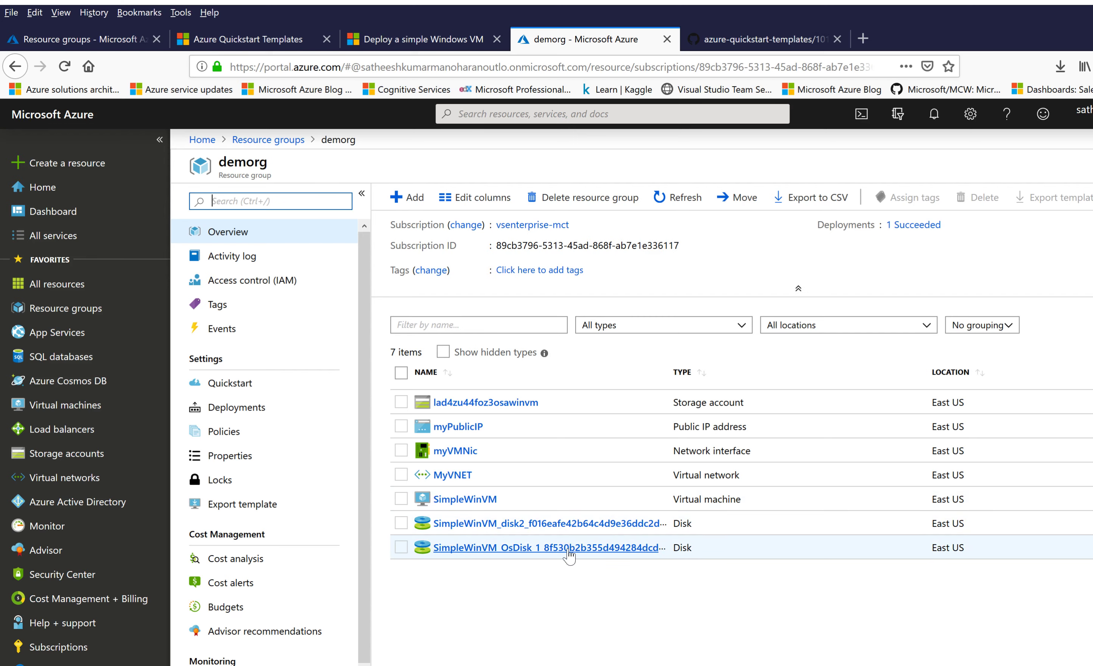
pyautogui.click(473, 507)
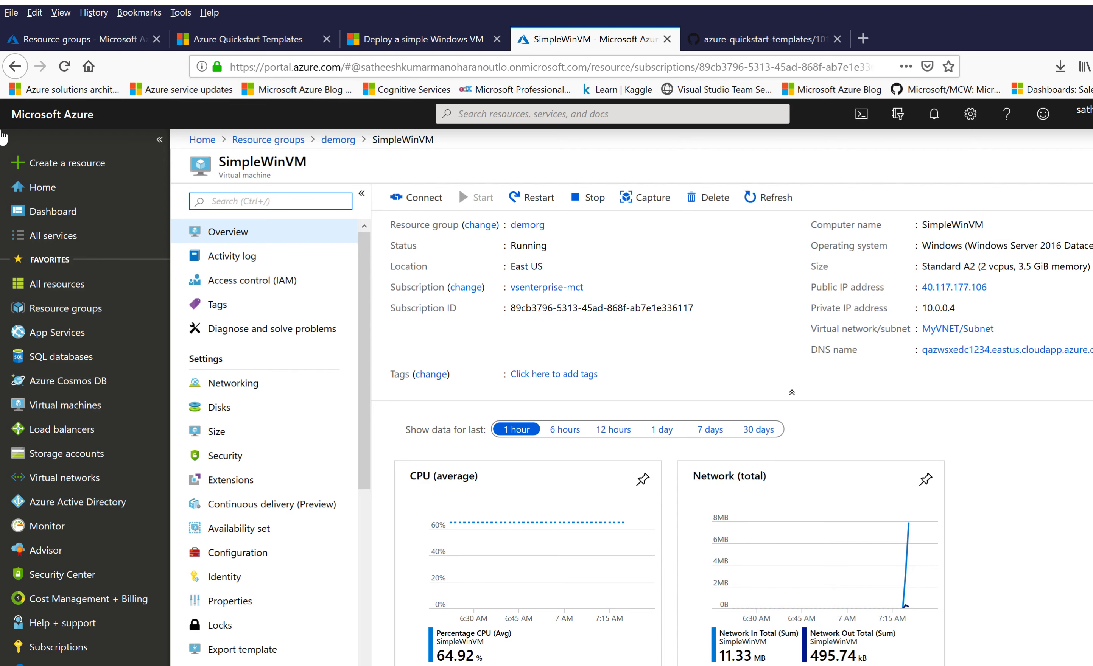
pyautogui.click(70, 319)
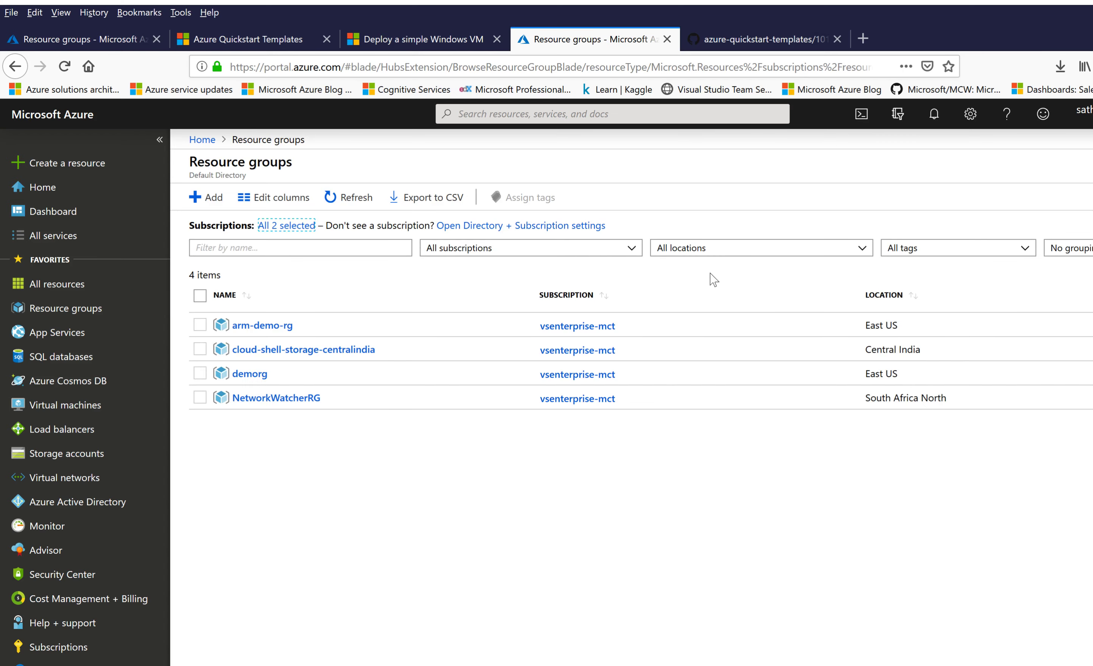
# Step: Open the azuredeploy deployment from arm-demo-rg's deployment history
pyautogui.click(233, 325)
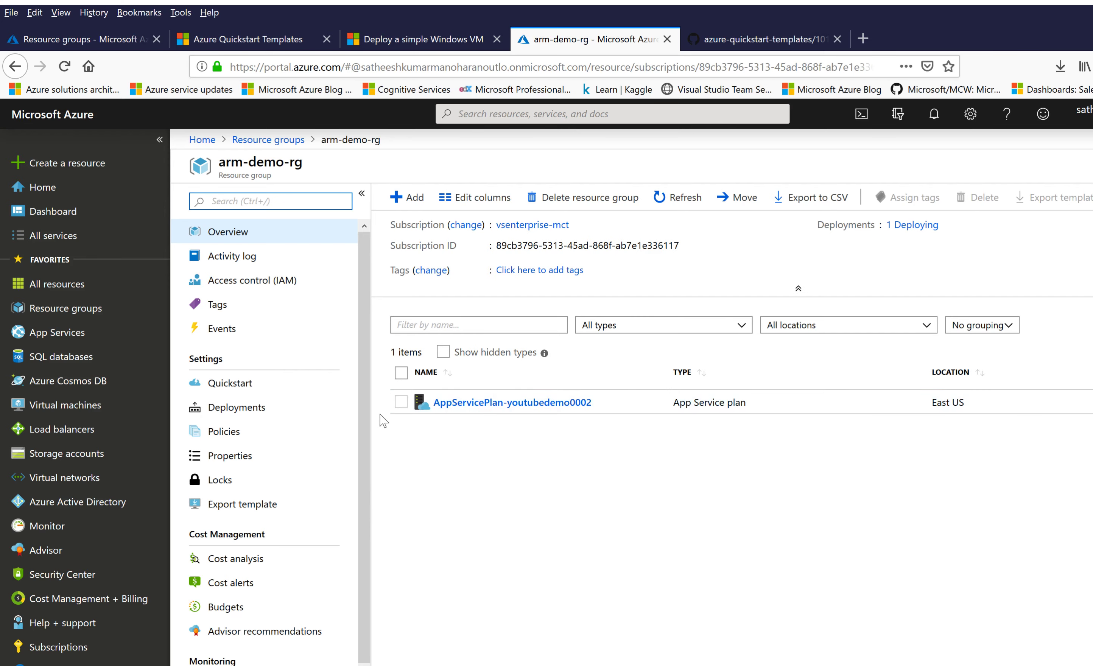
pyautogui.click(227, 413)
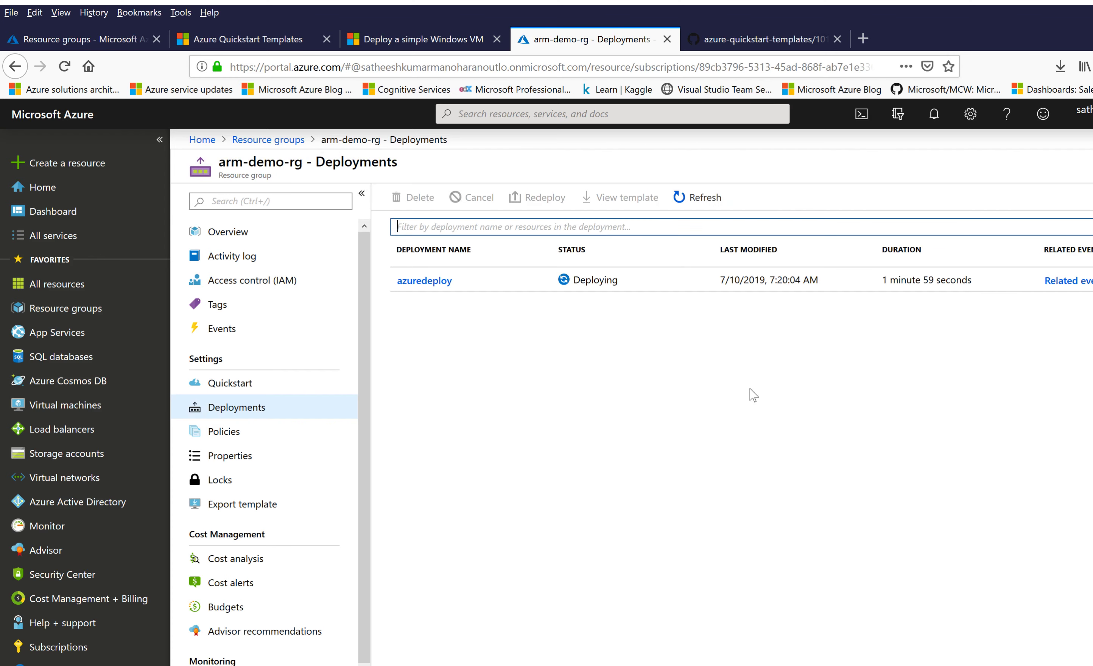
pyautogui.click(435, 284)
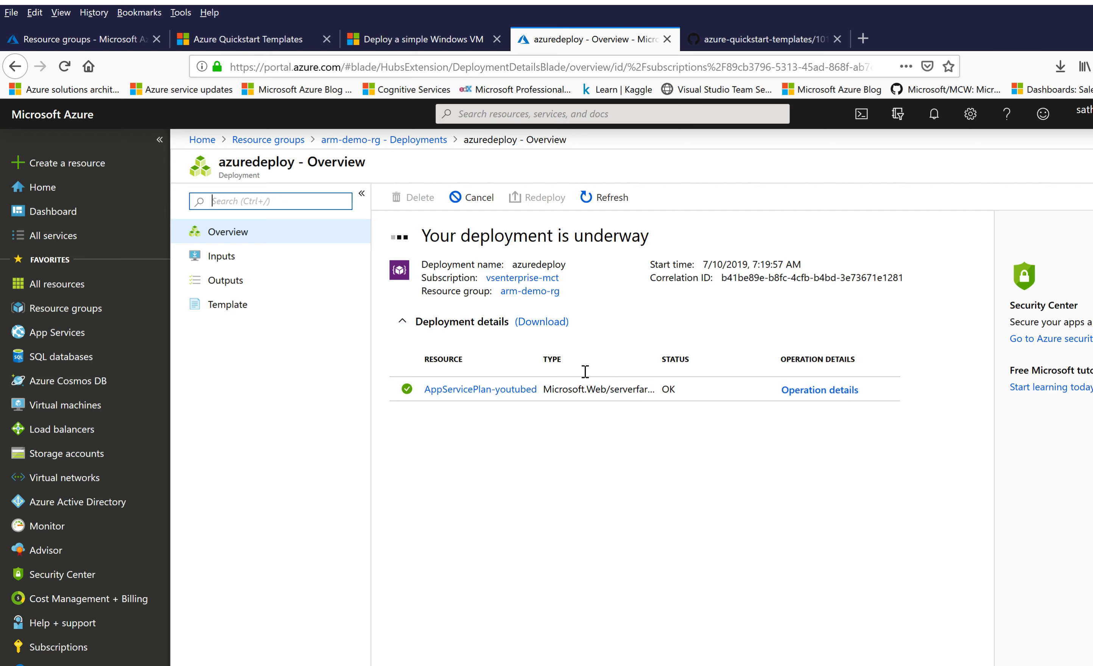
# Step: Refresh azuredeploy to confirm youtubedemo0002 web app and AppServicePlan are OK, then return to Deployments
pyautogui.click(606, 200)
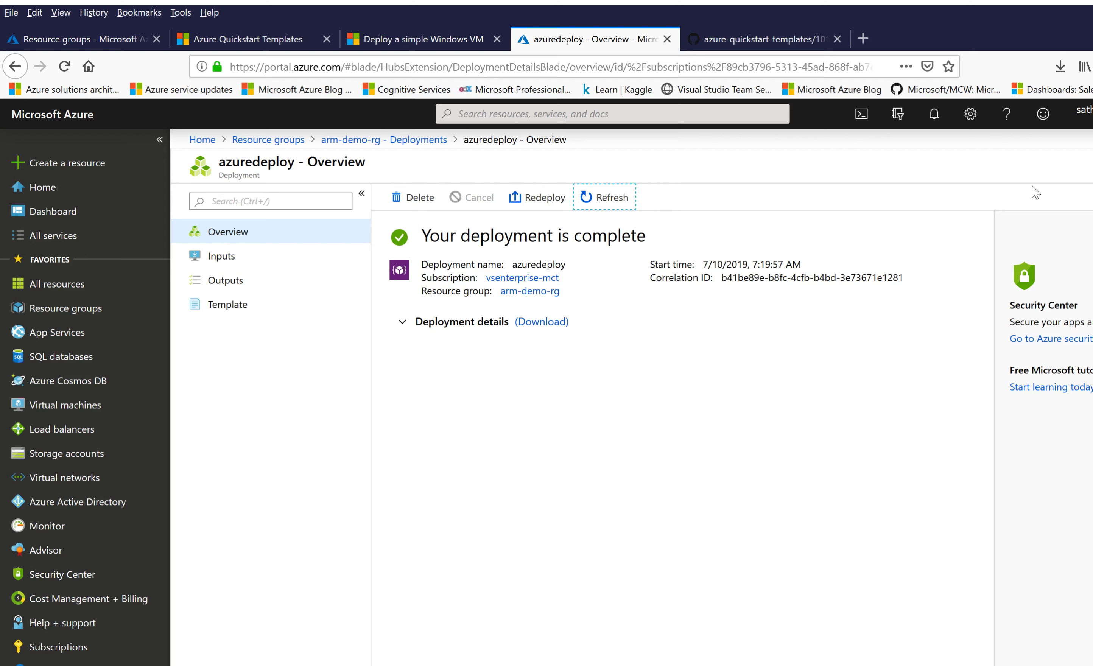
pyautogui.click(406, 328)
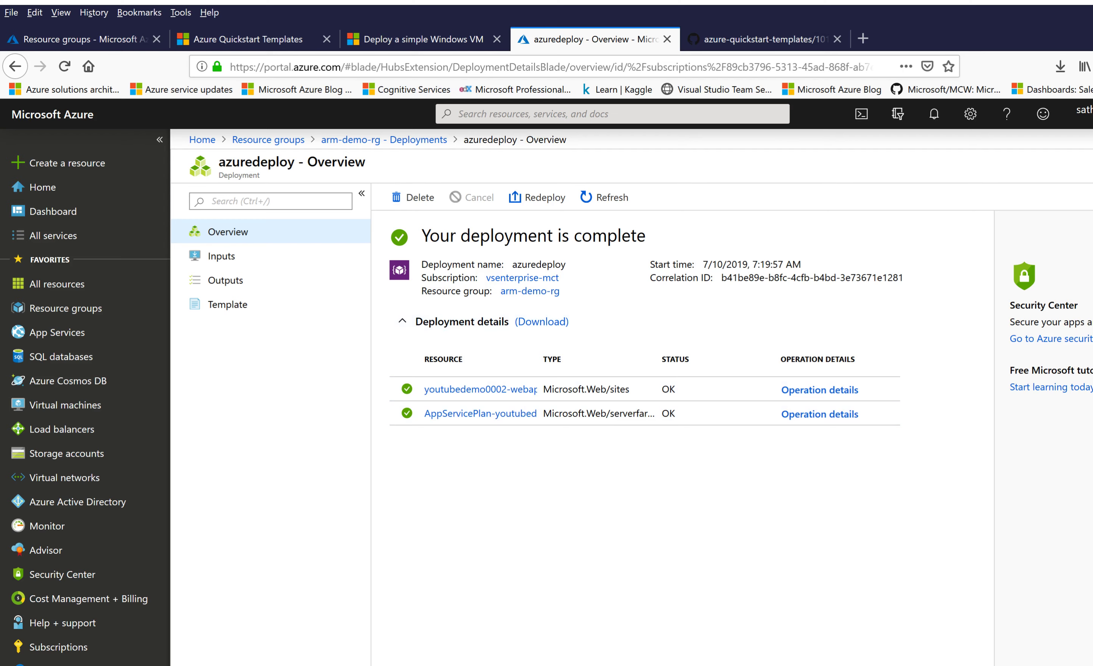
pyautogui.click(384, 139)
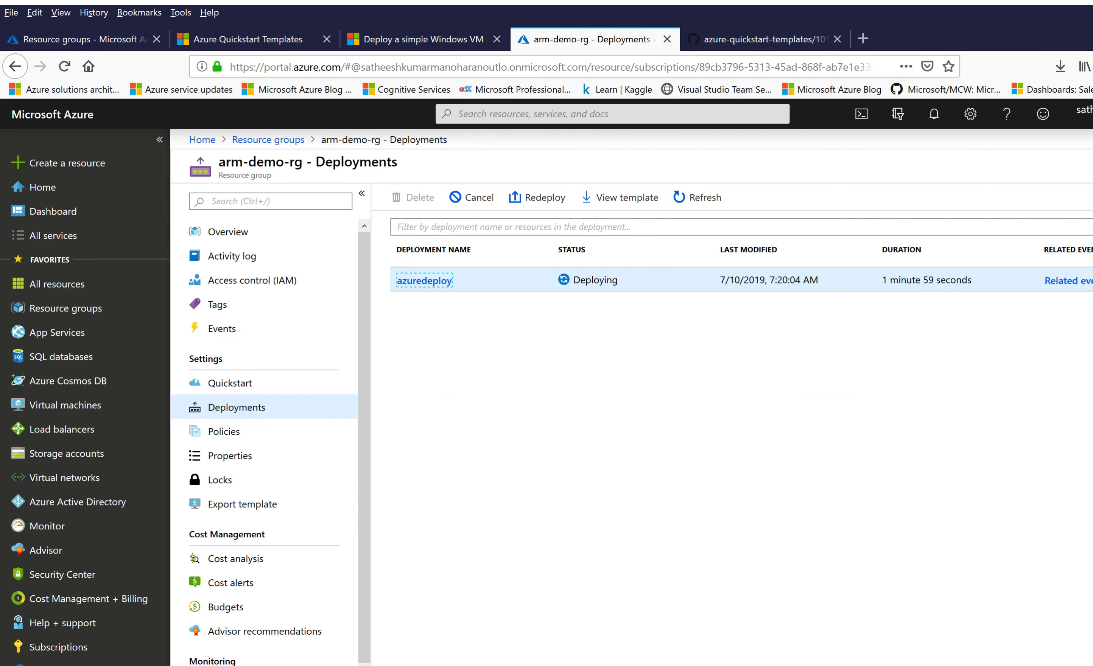
# Step: Open youtubedemo0002-webapp from the arm-demo-rg overview and browse its site URL in a new tab
pyautogui.click(254, 233)
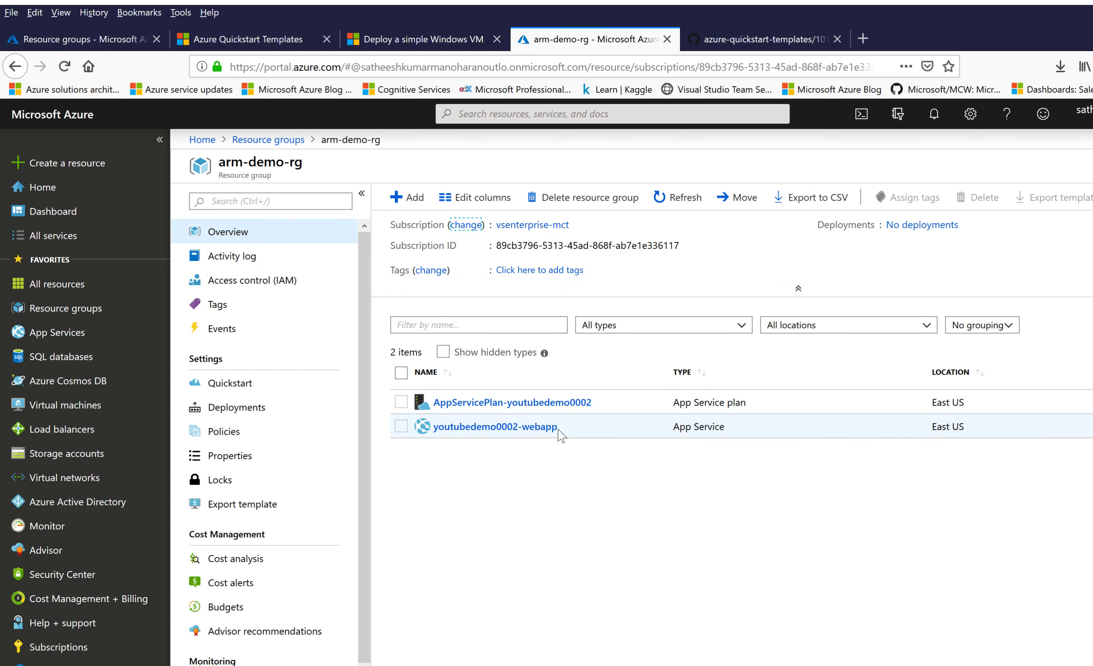
pyautogui.click(517, 433)
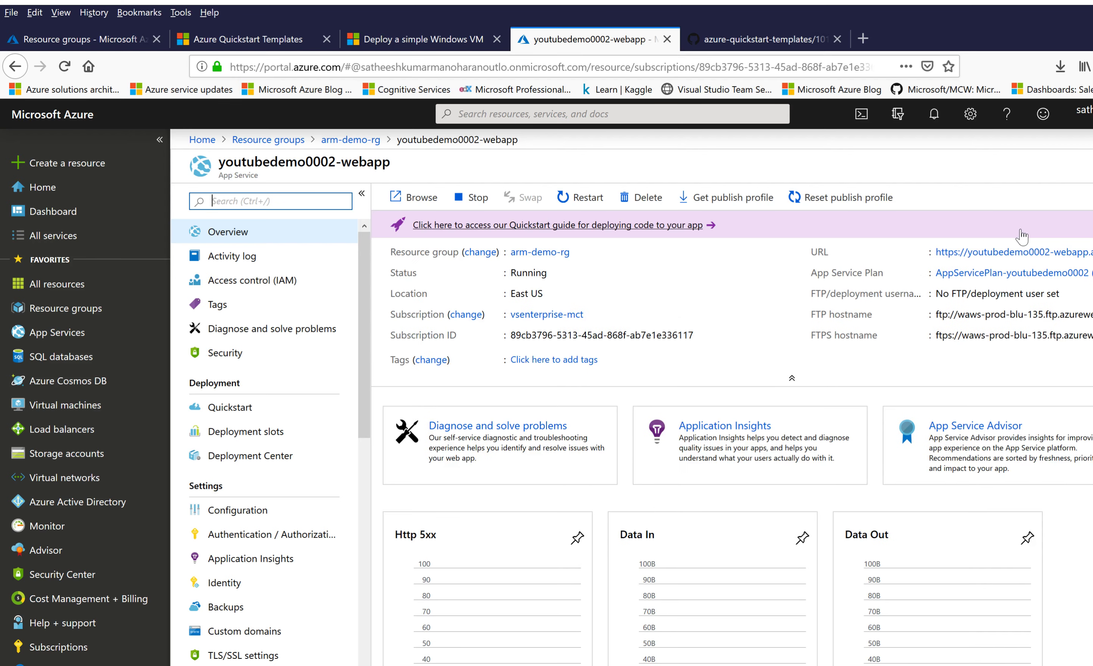
pyautogui.click(1009, 256)
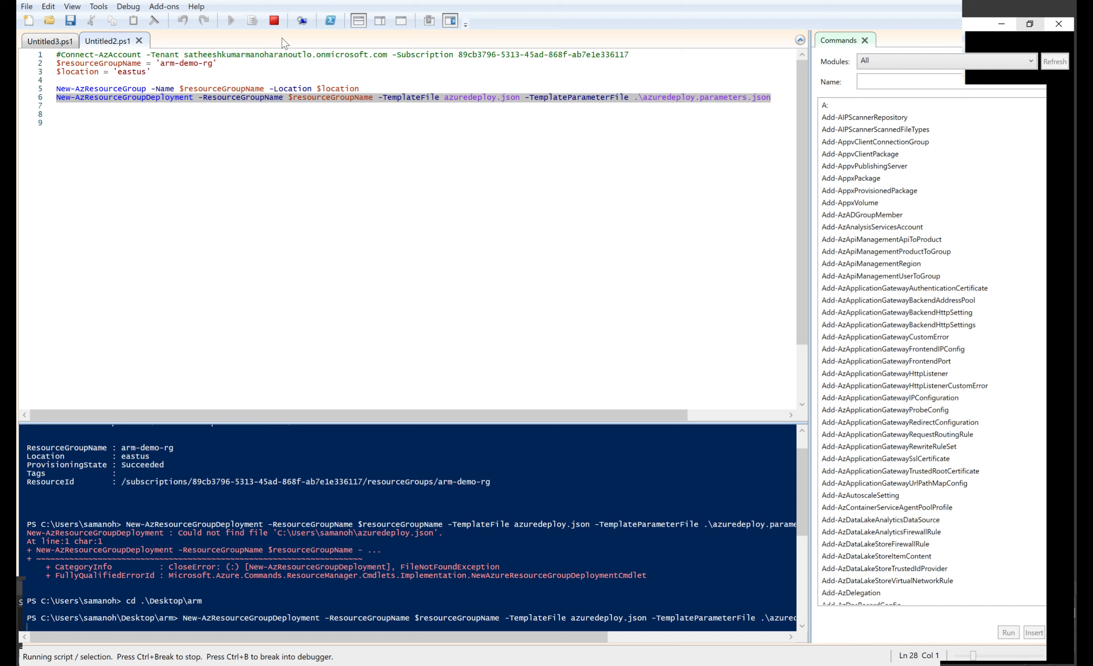
pyautogui.scroll(-2, 417, 518)
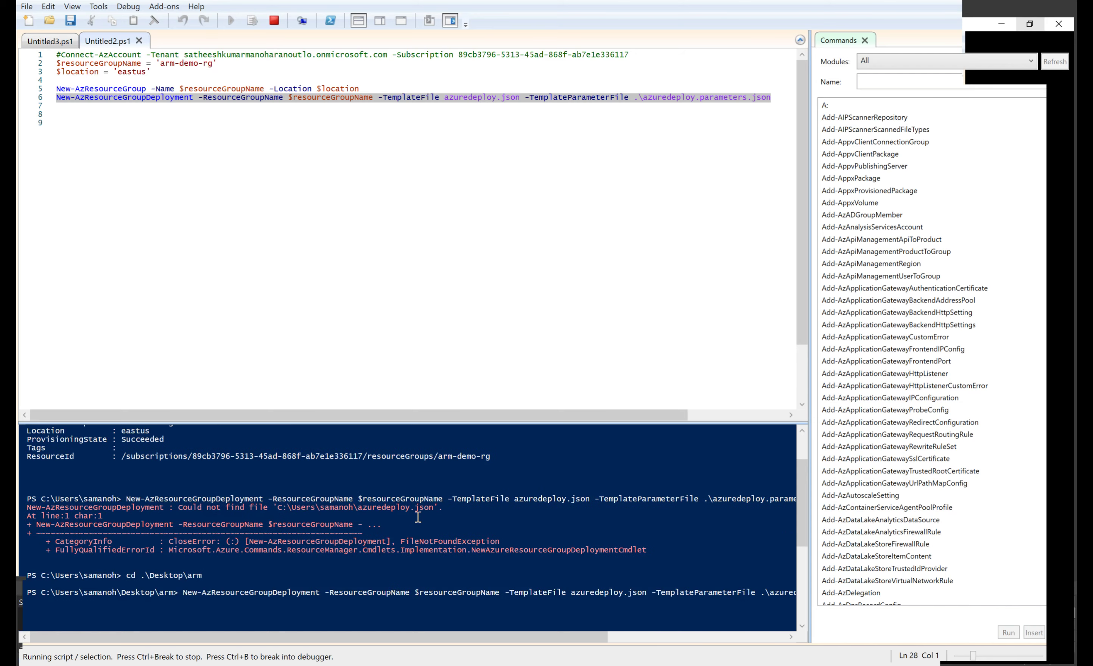